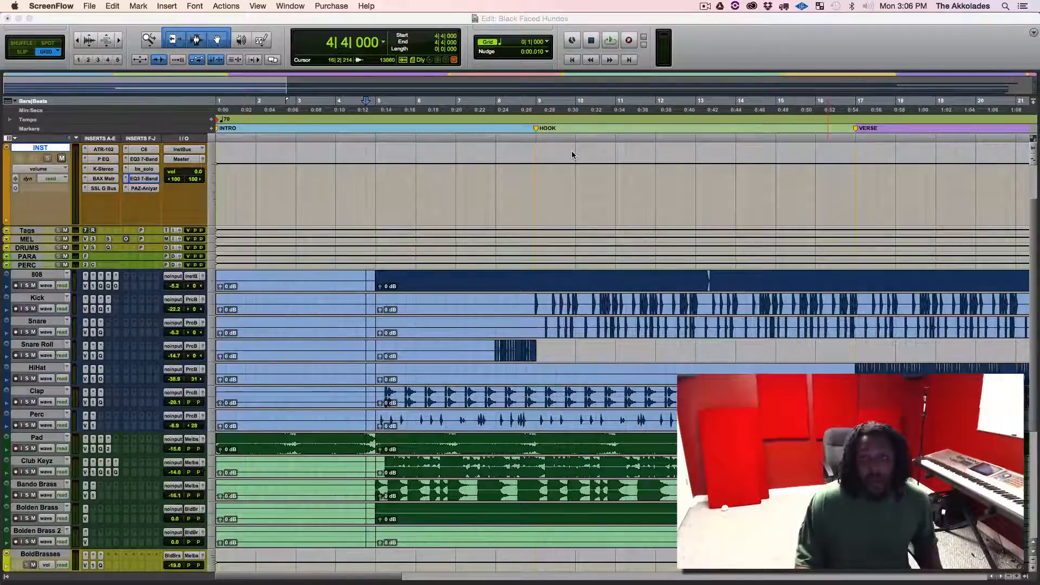
- Place the edit cursor in the intro at 4|2|000 and save the session
left_click(364, 141)
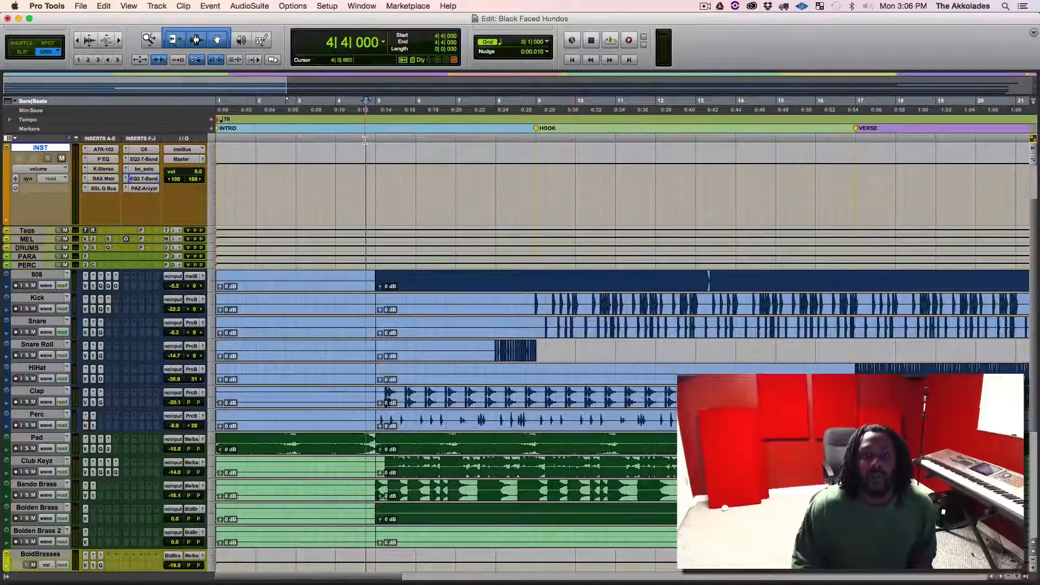
key("super+s")
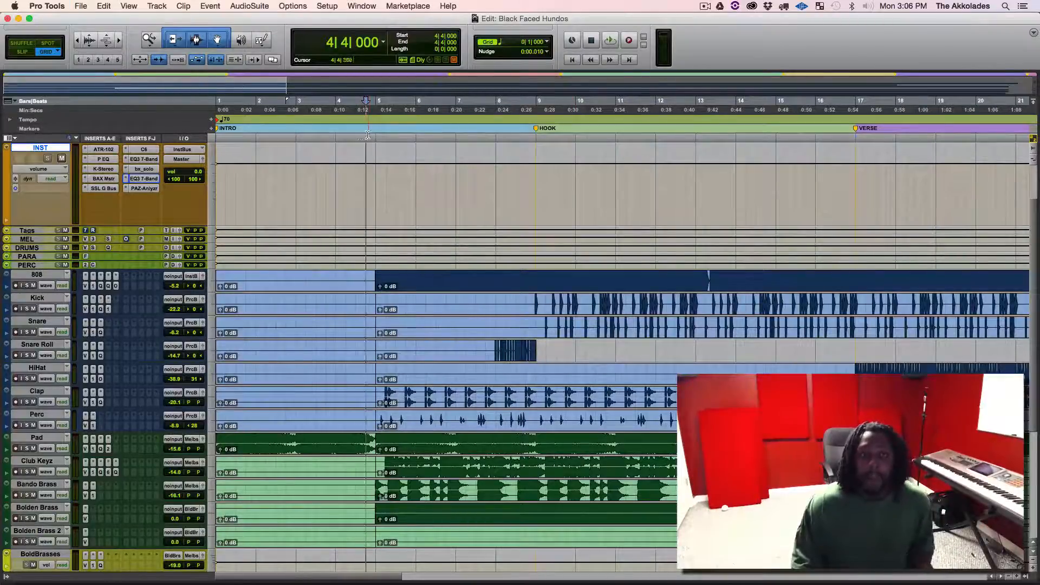
left_click(359, 132)
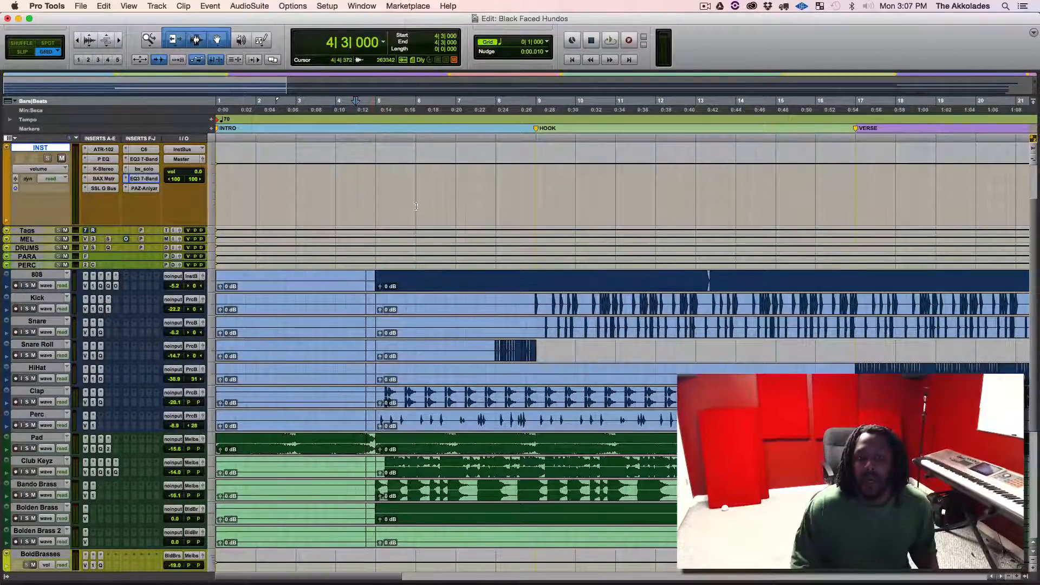
left_click(347, 138)
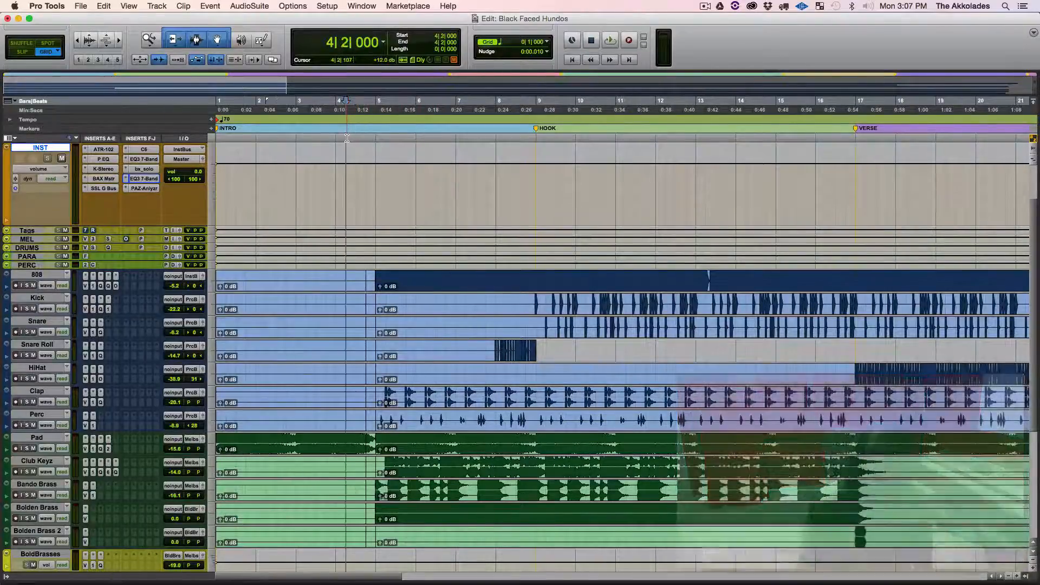
key("super+s")
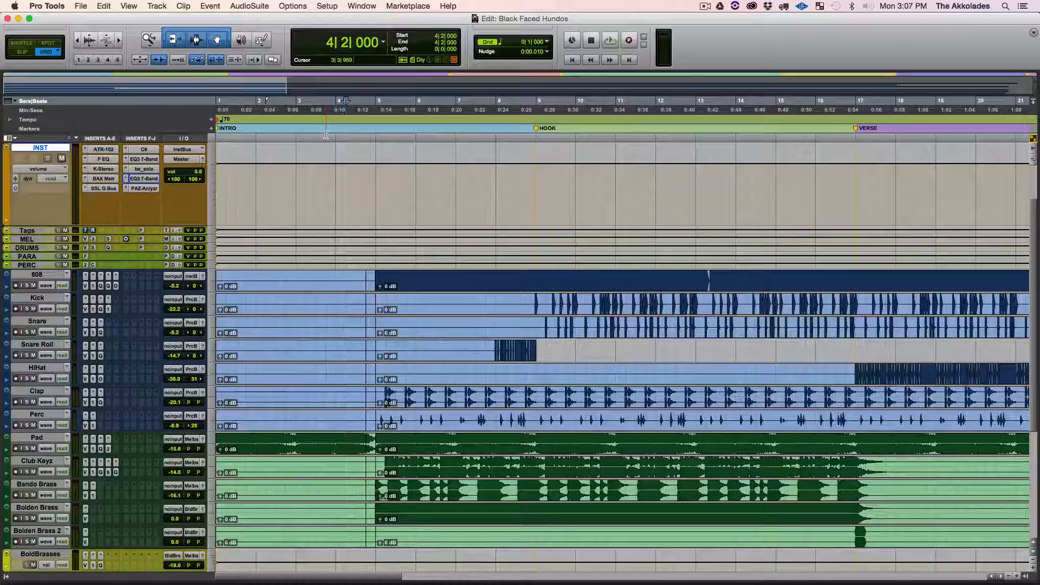
- Play the song from the beginning of the intro until just past bar 5
key("Return")
key("space")
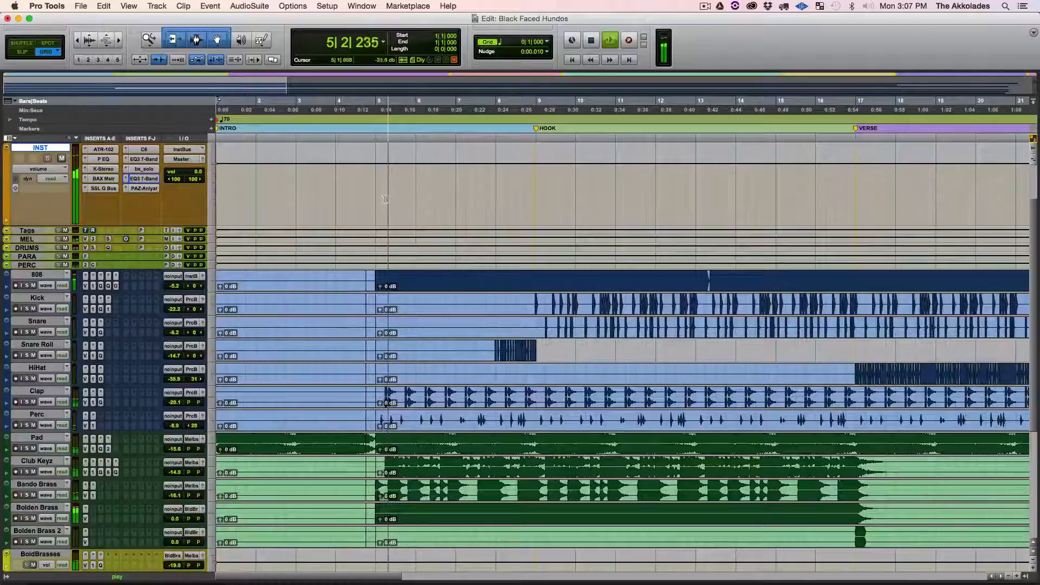
key("space")
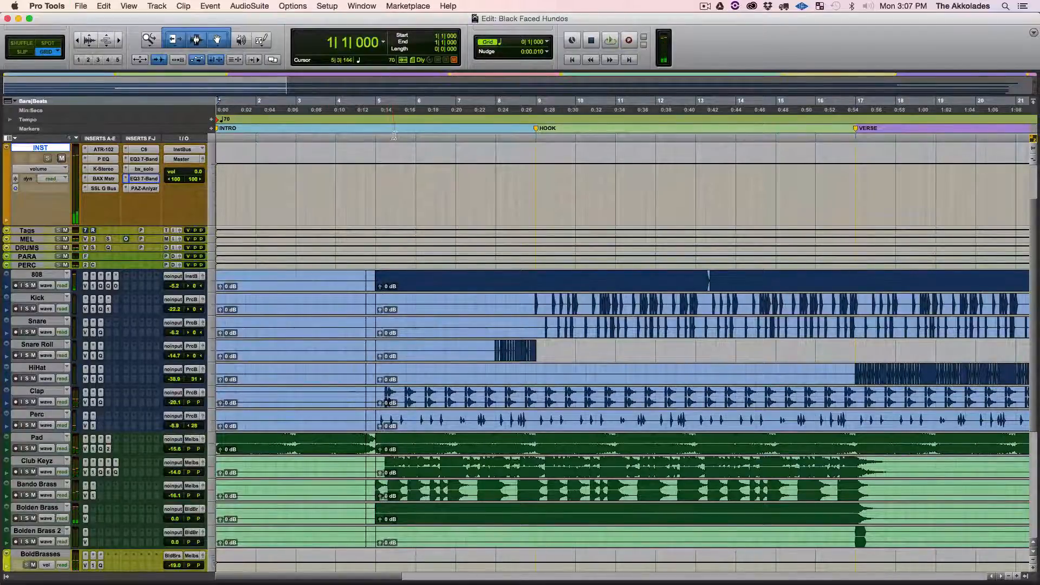
- Open the lower EQ3 7-Band insert on the INST track and start playback from 4|4|000
left_click(145, 179)
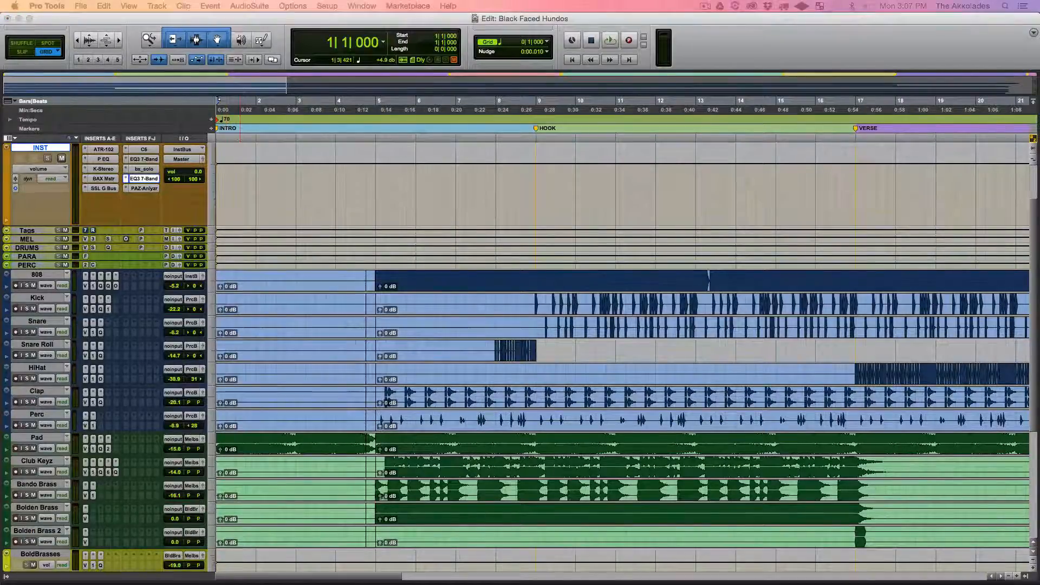
left_click_drag(373, 179, 745, 157)
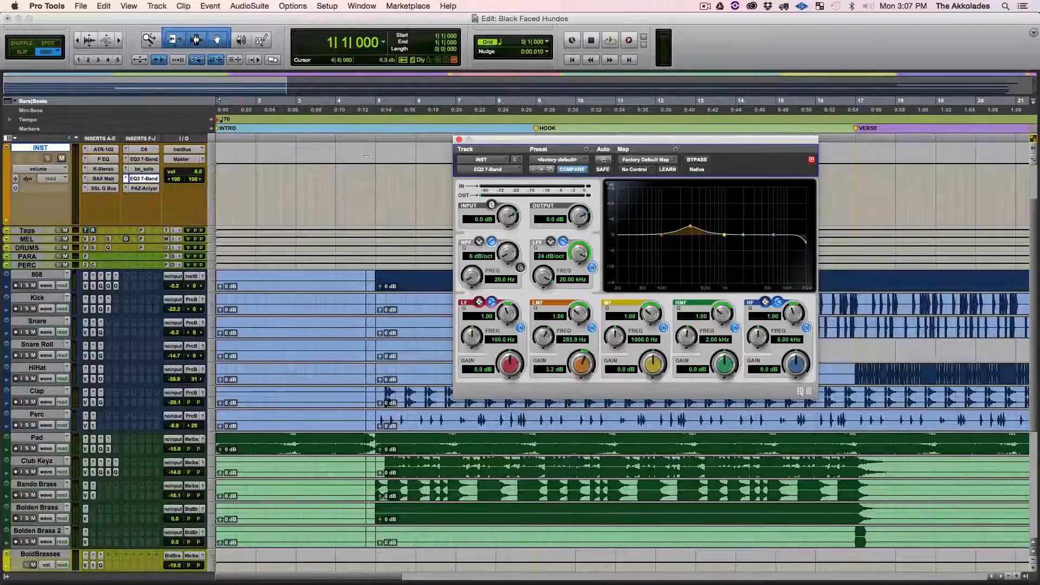
left_click(366, 193)
key("space")
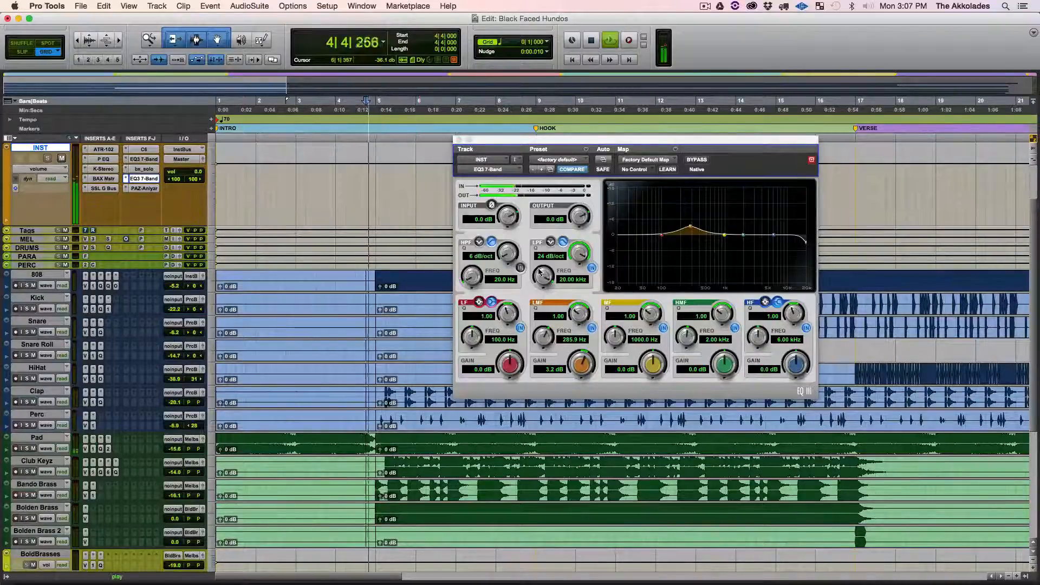
- Lower the EQ's low-pass filter frequency to about 504 Hz during playback, with the low-mid band switched off
mouse_move(543, 277)
left_mouse_down()
mouse_move(526, 318)
mouse_move(486, 356)
mouse_move(536, 283)
left_mouse_up()
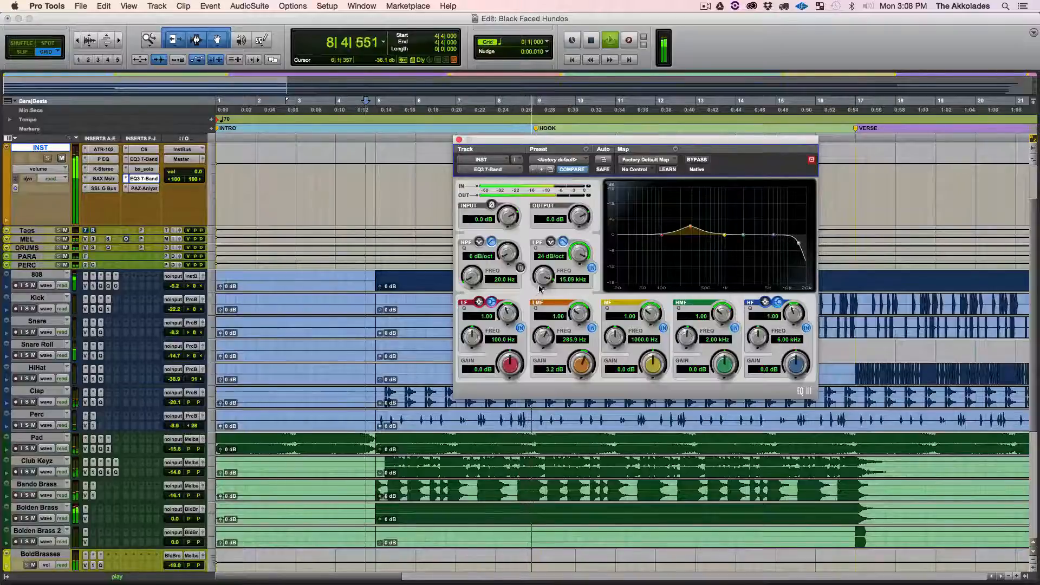
key("space")
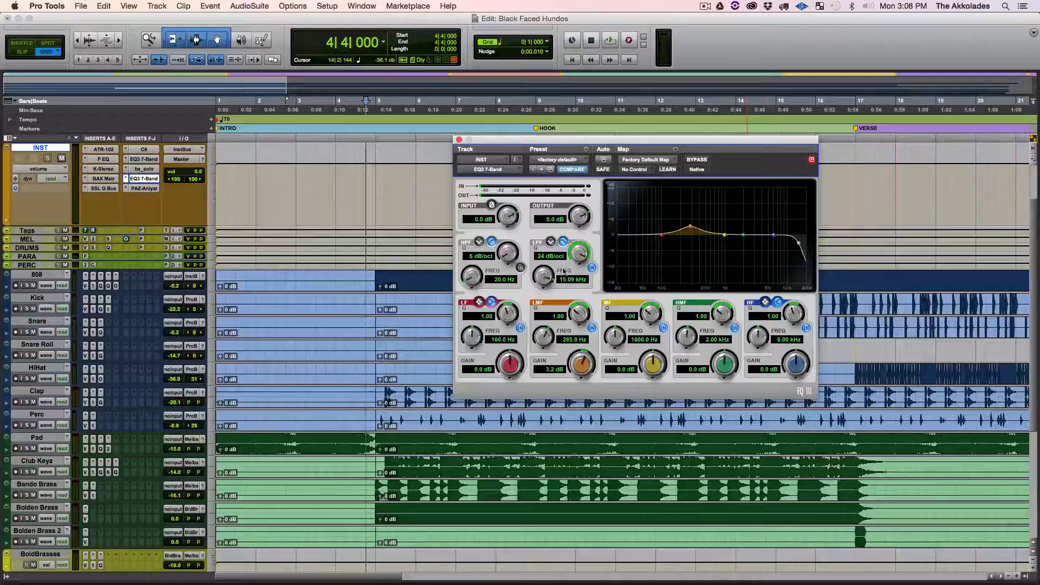
left_click(592, 328)
scroll(543, 278, "up", 3)
key("space")
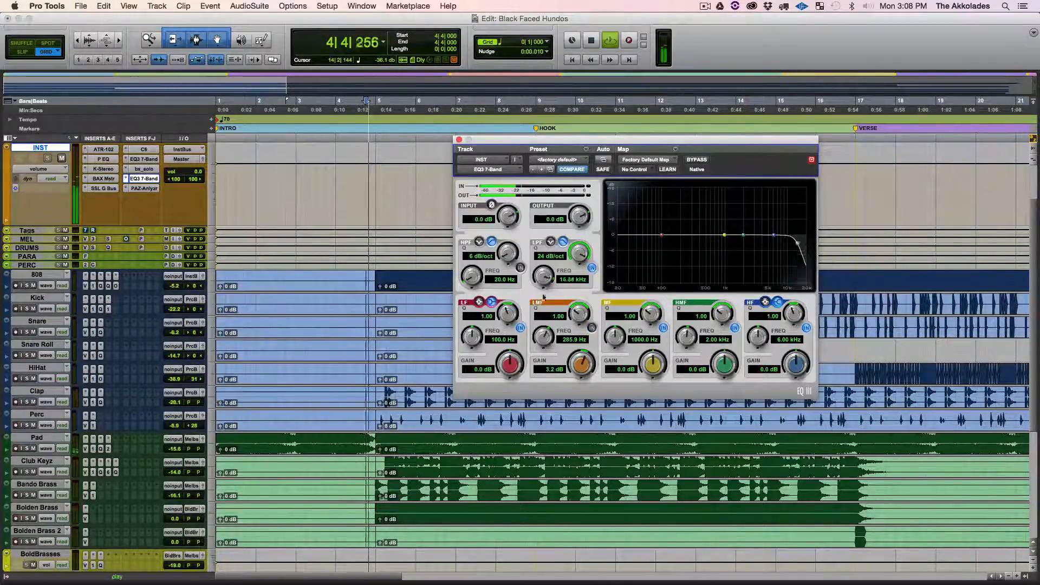
left_click_drag(543, 297, 522, 357)
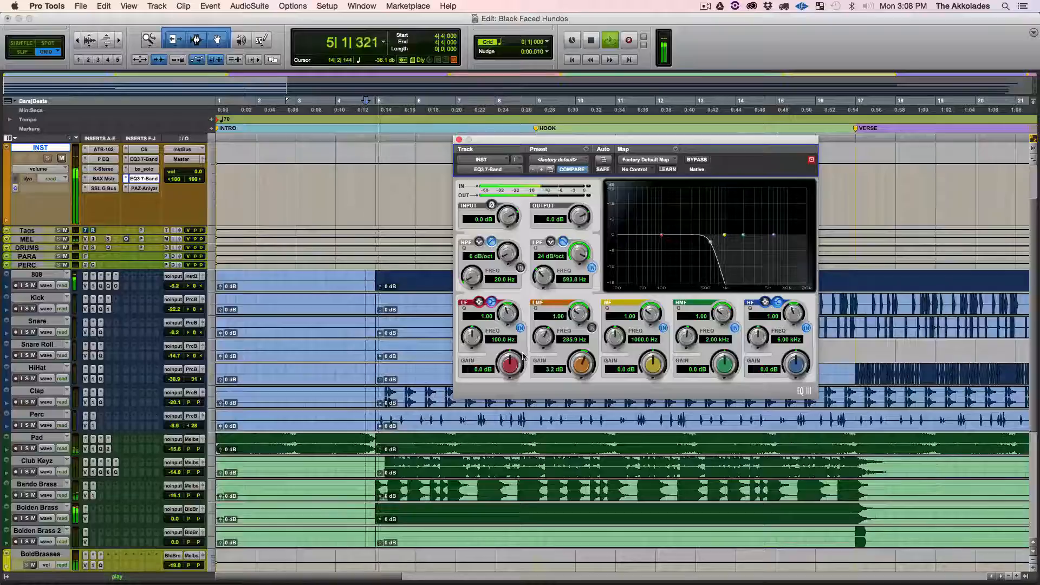
- Re-enable the low-mid band, raise the low-pass frequency to 1.26 kHz, and compare the band off and on during playback
left_click(592, 328)
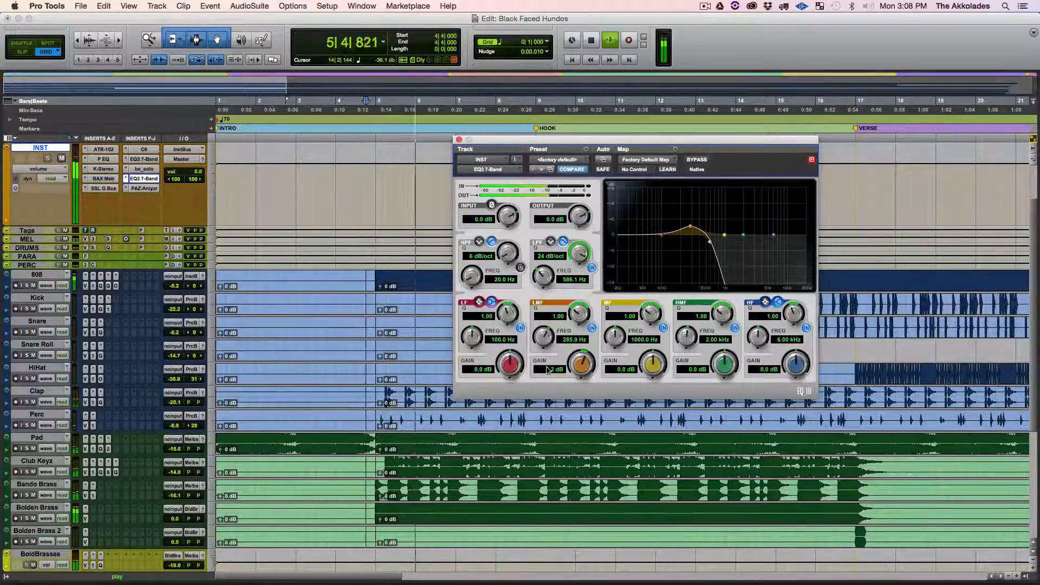
left_click_drag(546, 284, 549, 272)
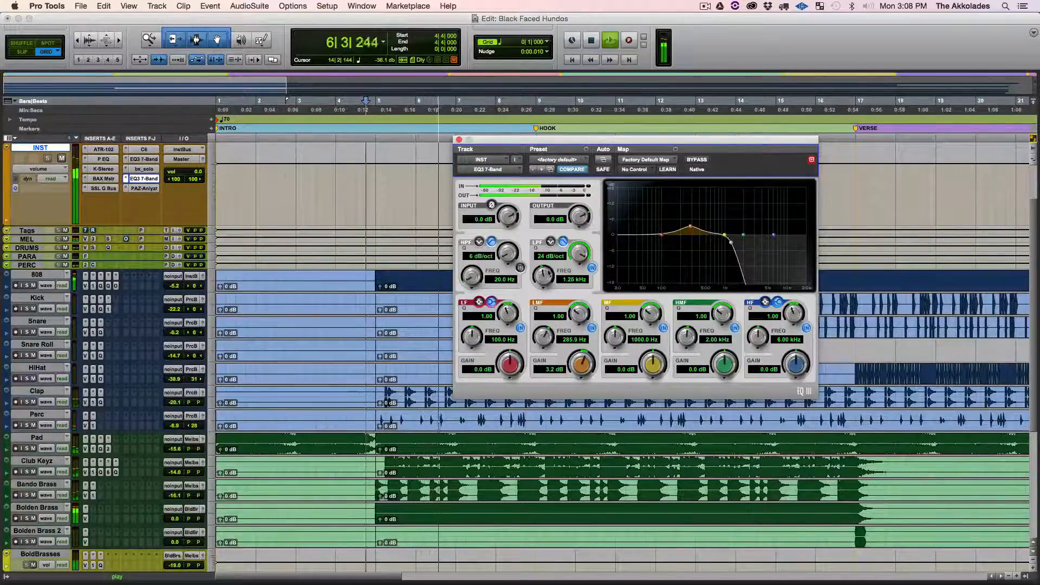
left_click(592, 328)
left_click(593, 328)
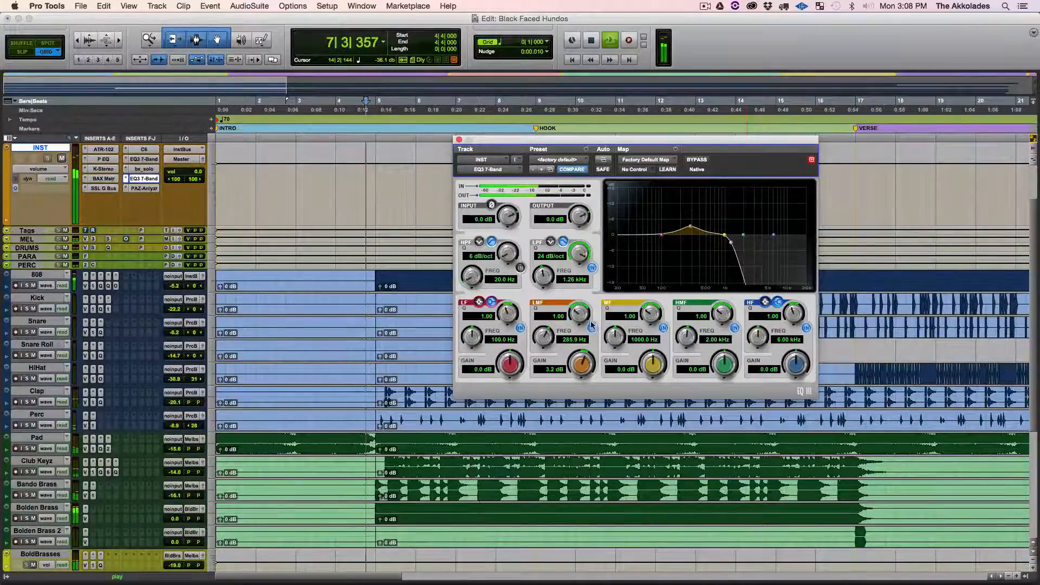
key("space")
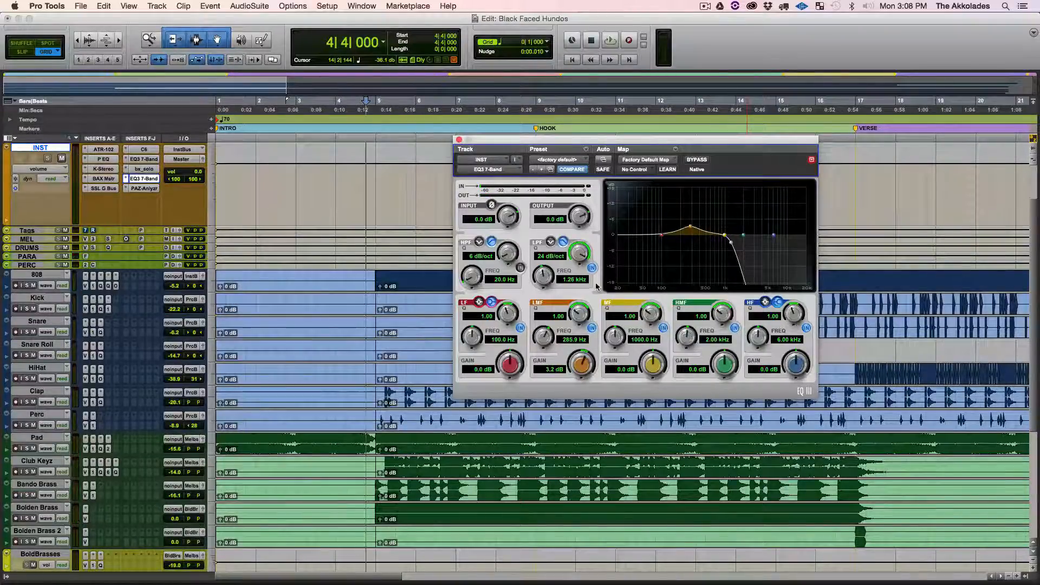
- Set the EQ's low-pass filter frequency back to 20.00 kHz
left_click(592, 328)
left_click(593, 328)
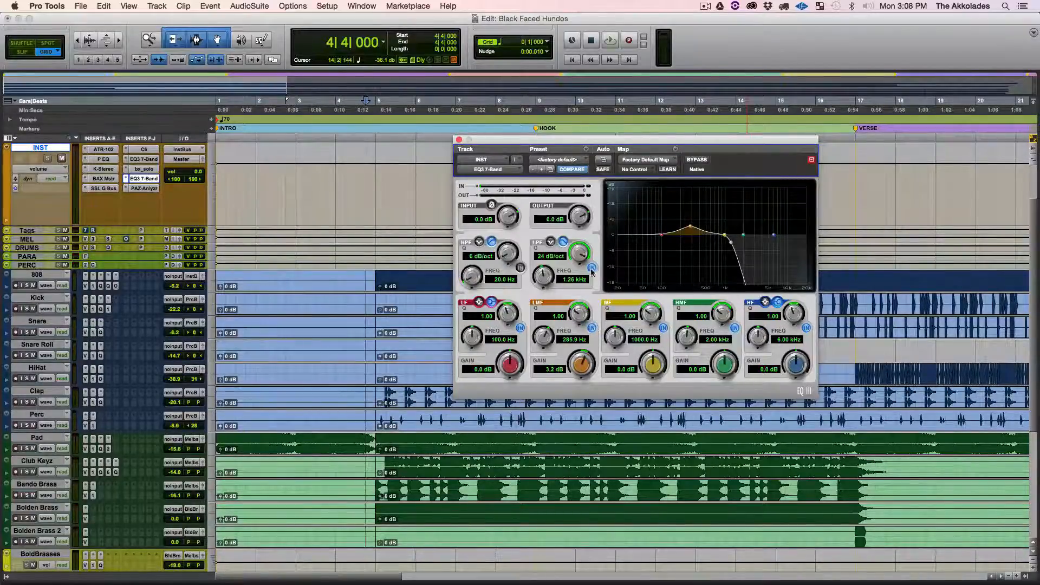
left_click_drag(551, 282, 562, 218)
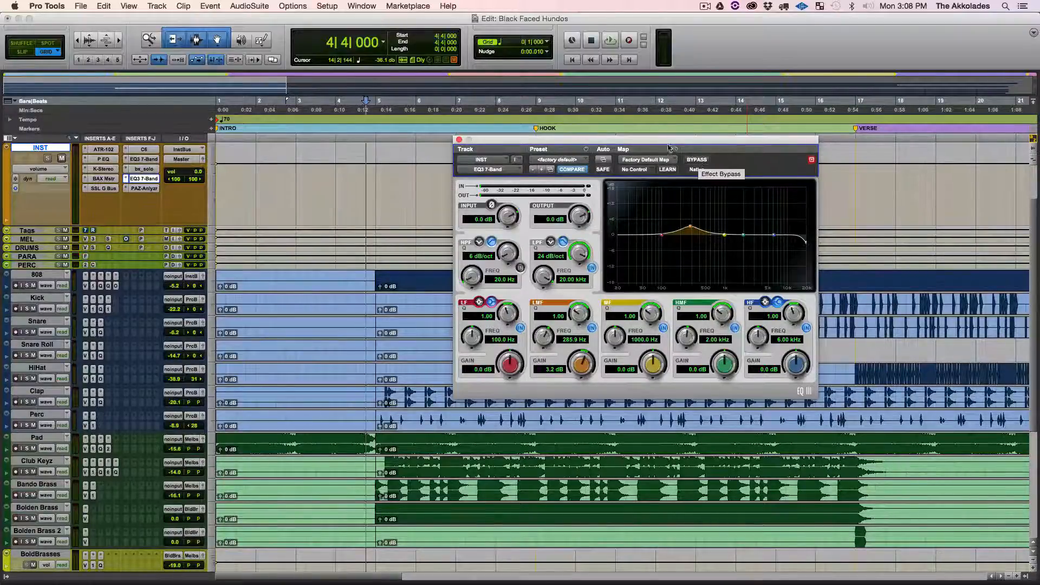
- Move the EQ window lower over the timeline, clear of the INST volume line, and save the session
left_click_drag(669, 140, 672, 179)
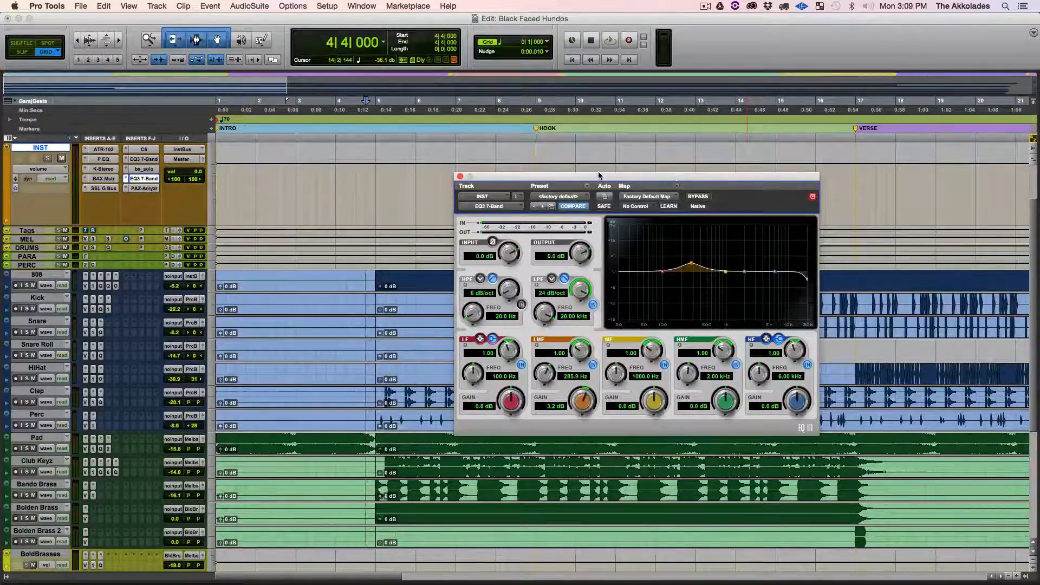
scroll(398, 201, "up", 1)
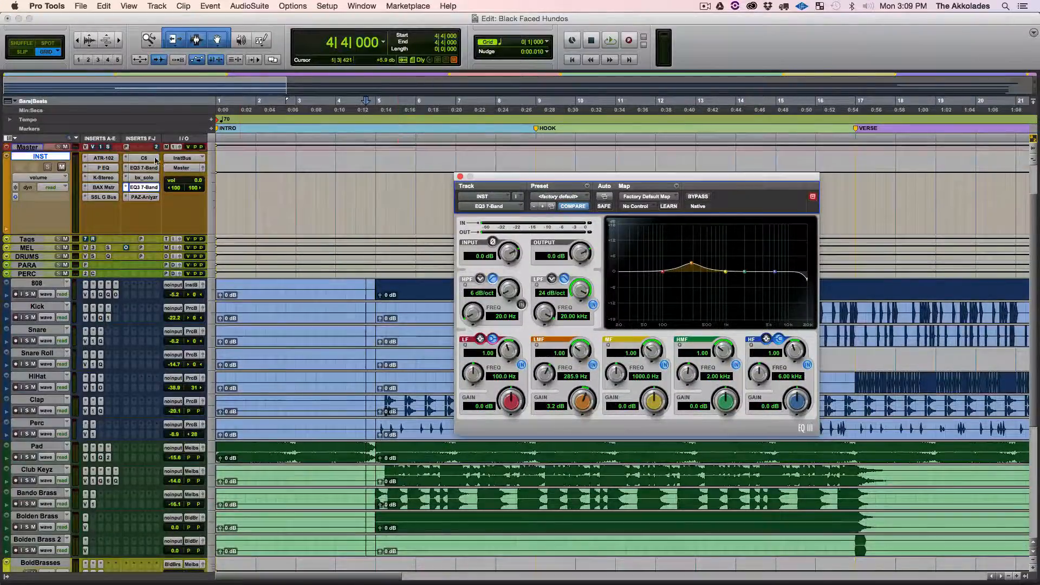
scroll(229, 203, "down", 1)
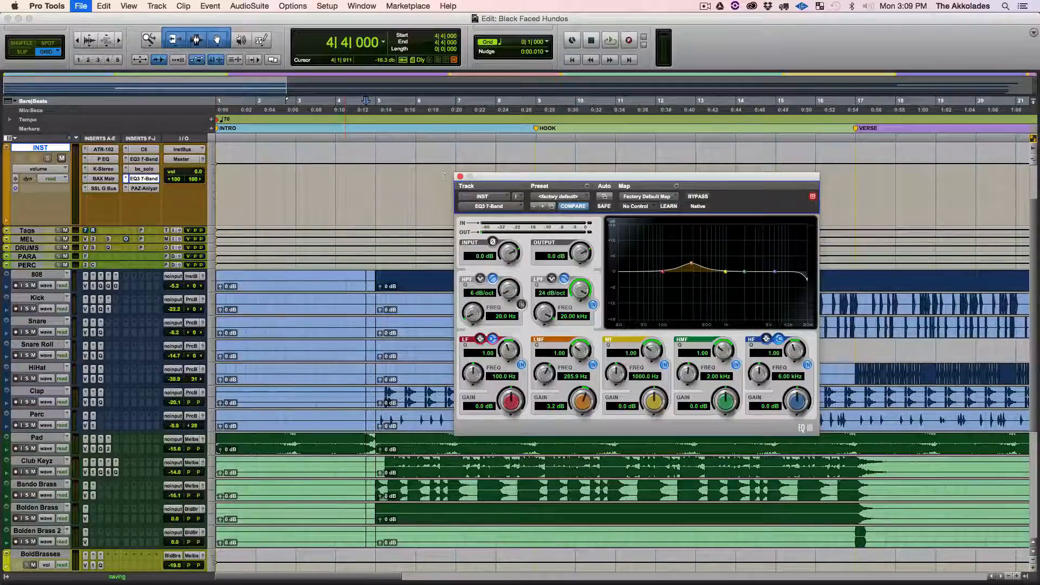
left_click_drag(490, 181, 407, 212)
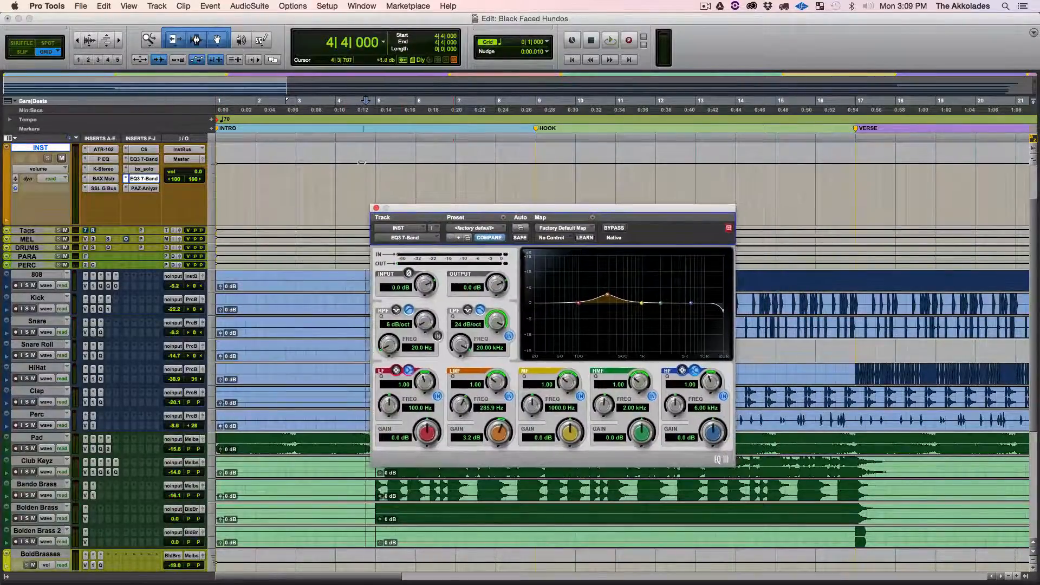
- Toggle the EQ's bypass on and off again, and view the automation options for the bypass control
left_click(616, 229)
left_click(614, 229)
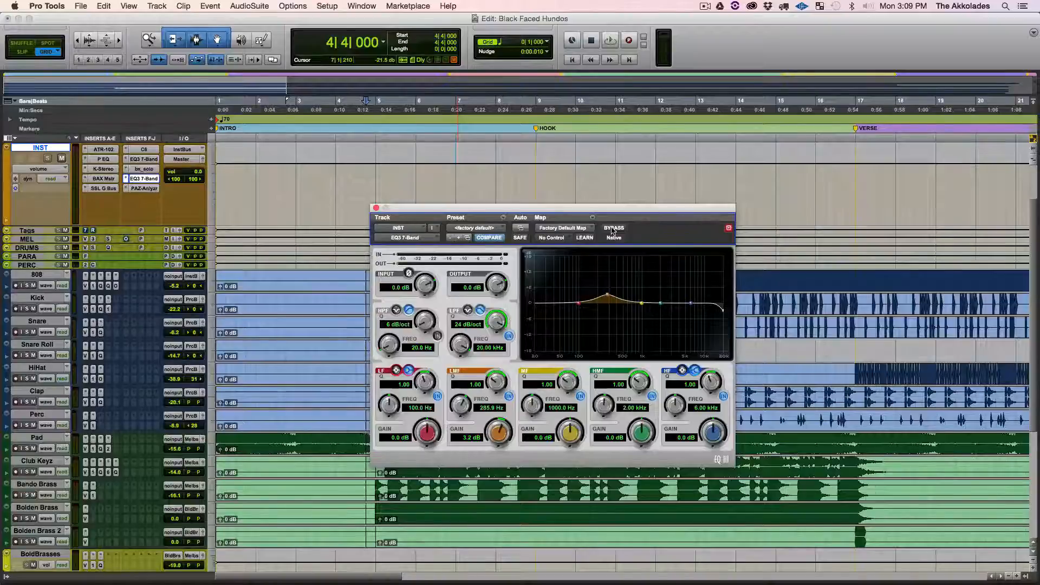
right_click(613, 231)
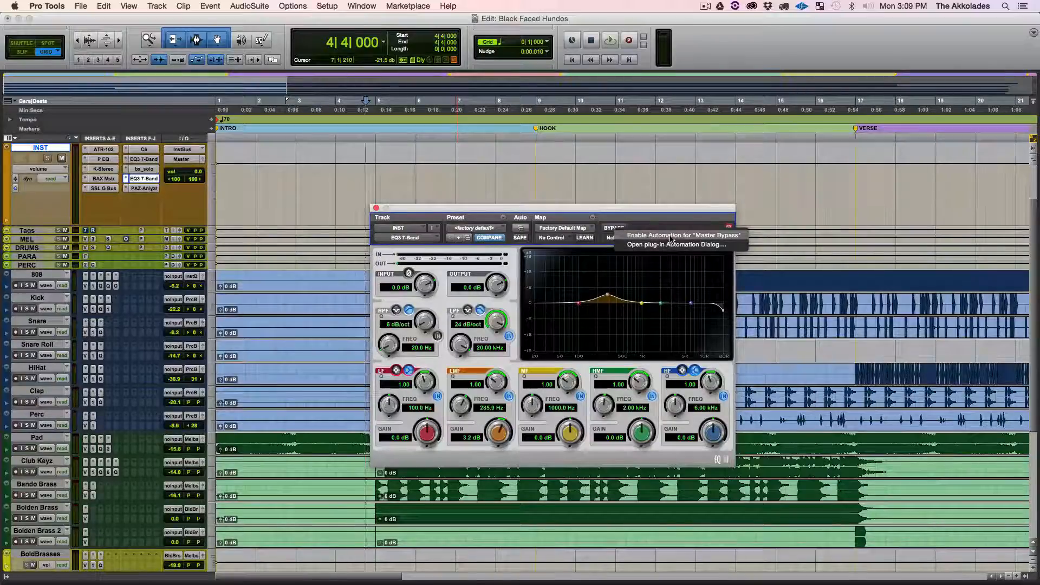
left_click(671, 213)
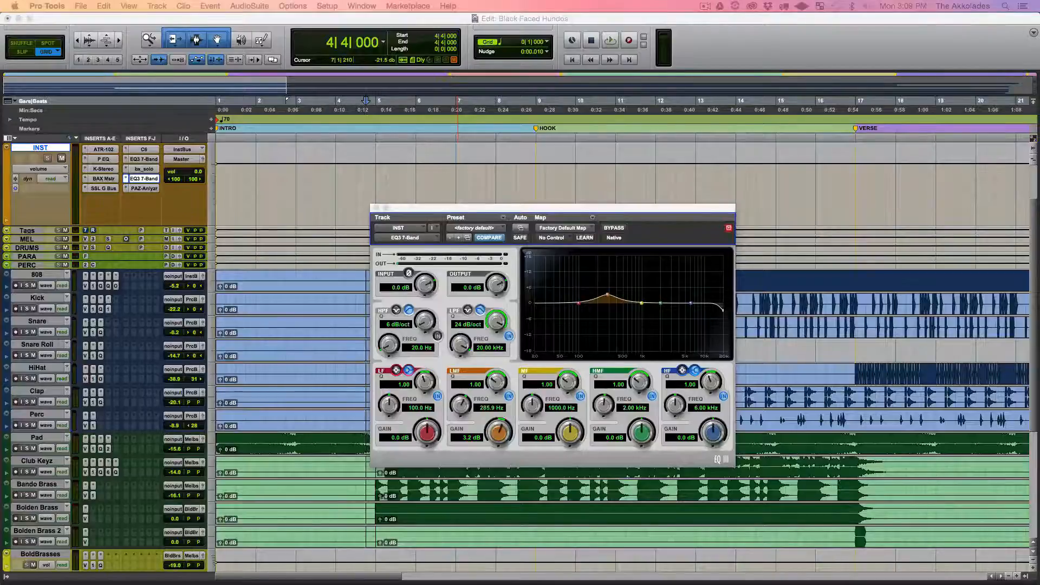
left_click(521, 229)
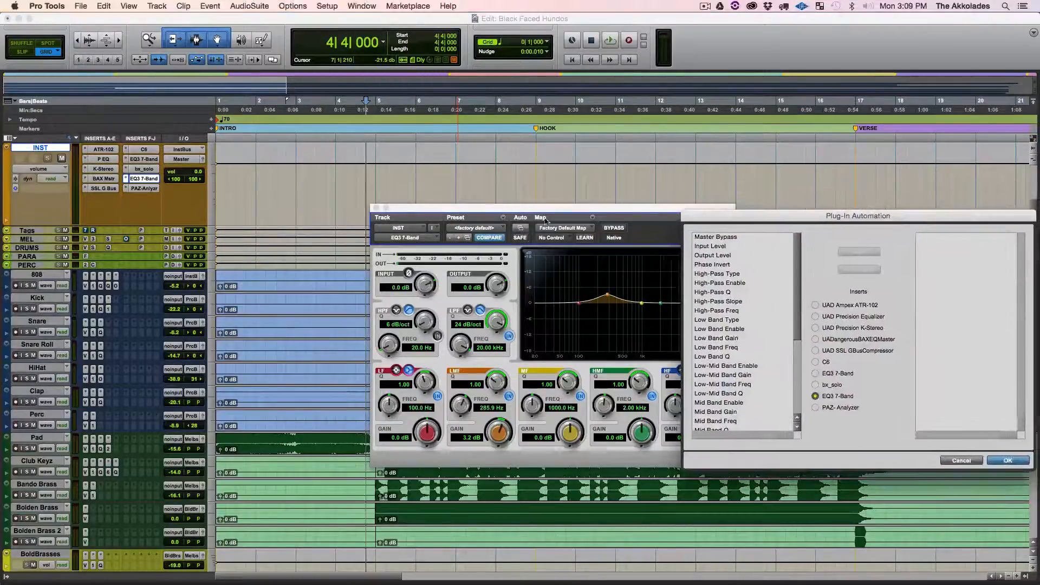
left_click_drag(827, 218, 749, 183)
left_click(645, 202)
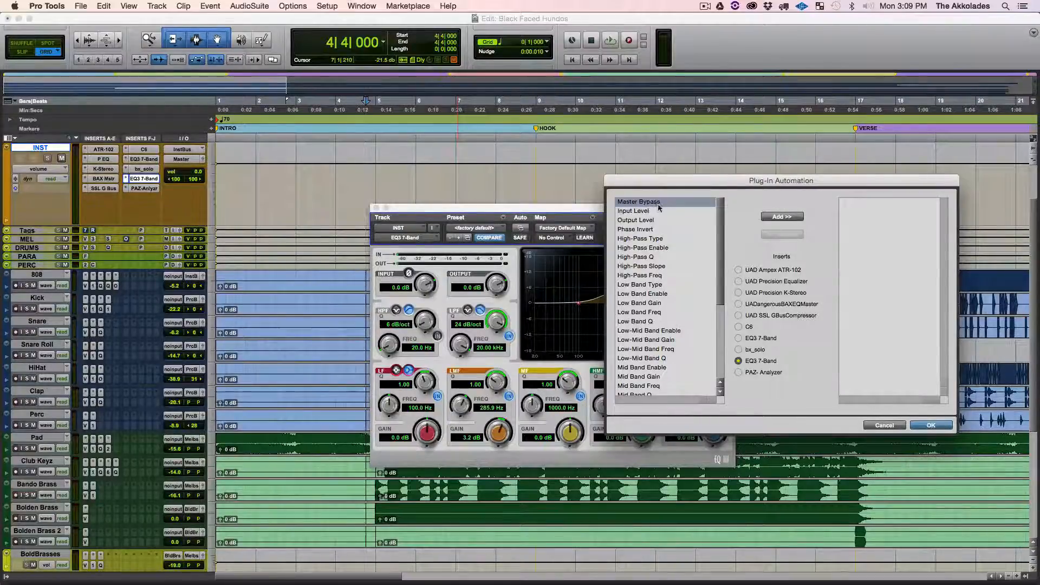
left_click(884, 425)
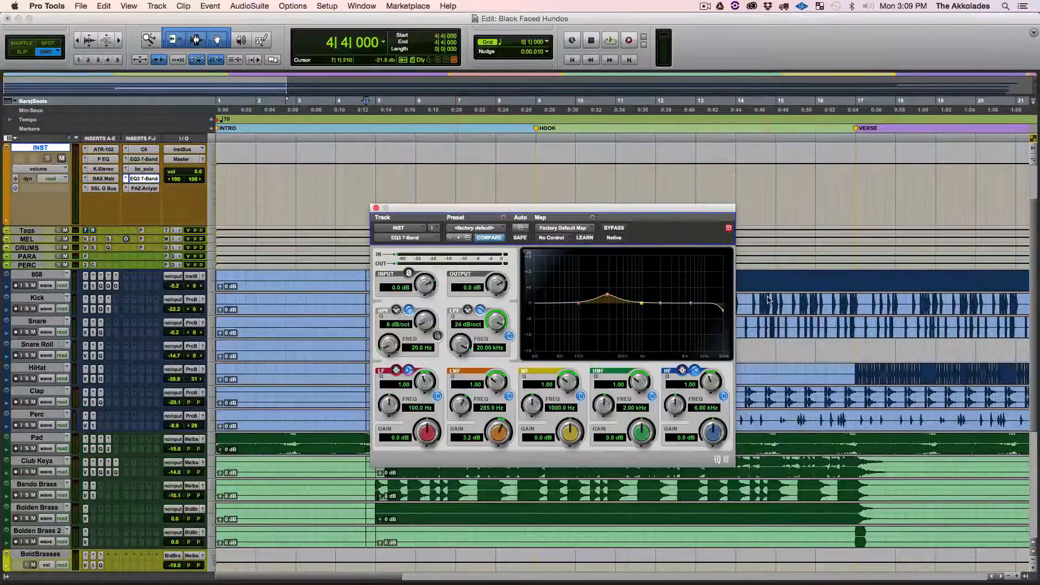
- Enable automation for the EQ's Master Bypass and display the Master Bypass automation lane on the INST track
right_click(619, 230)
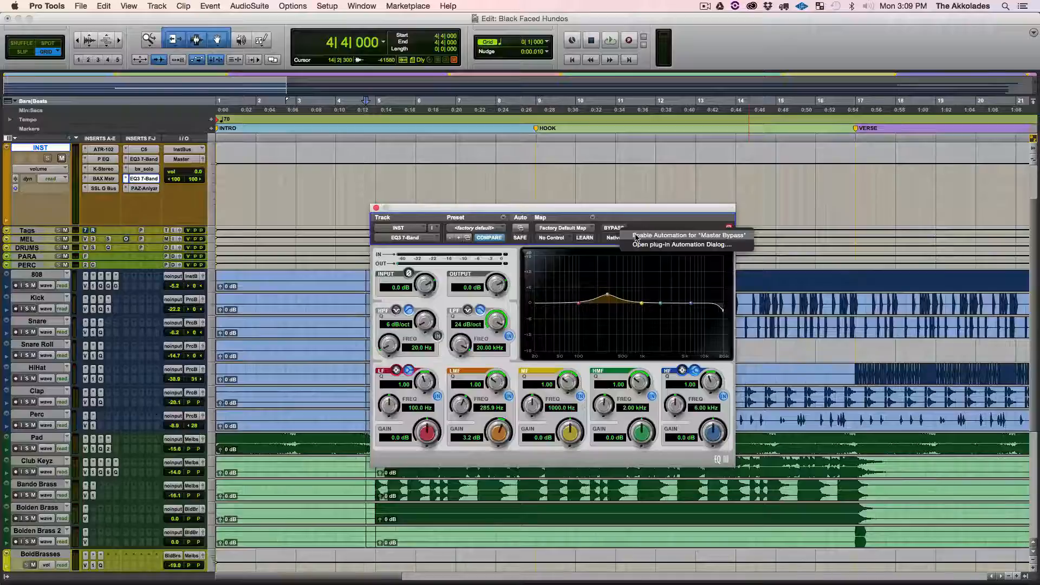
left_click(636, 236)
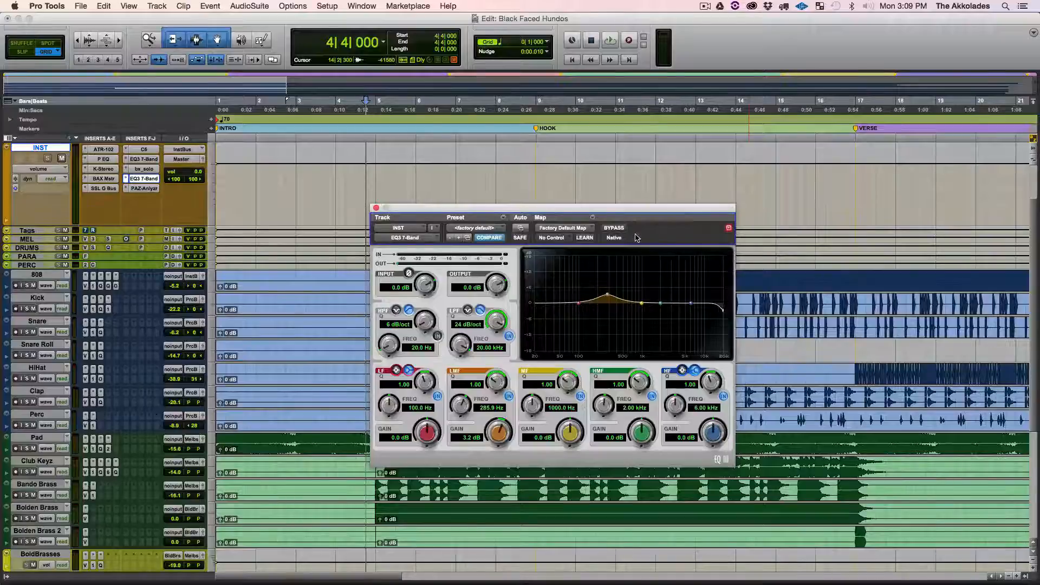
left_click(60, 172)
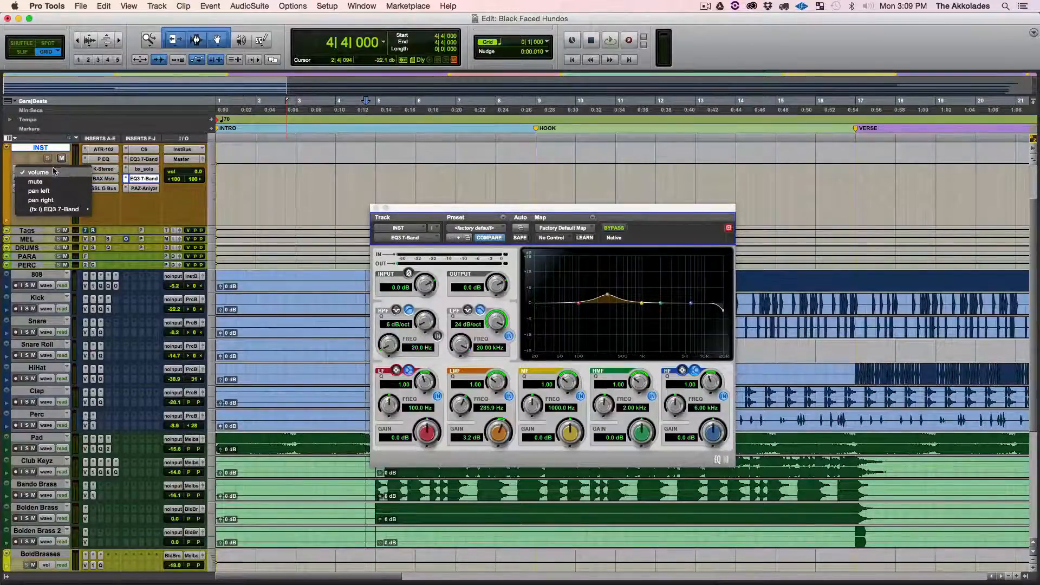
mouse_move(69, 211)
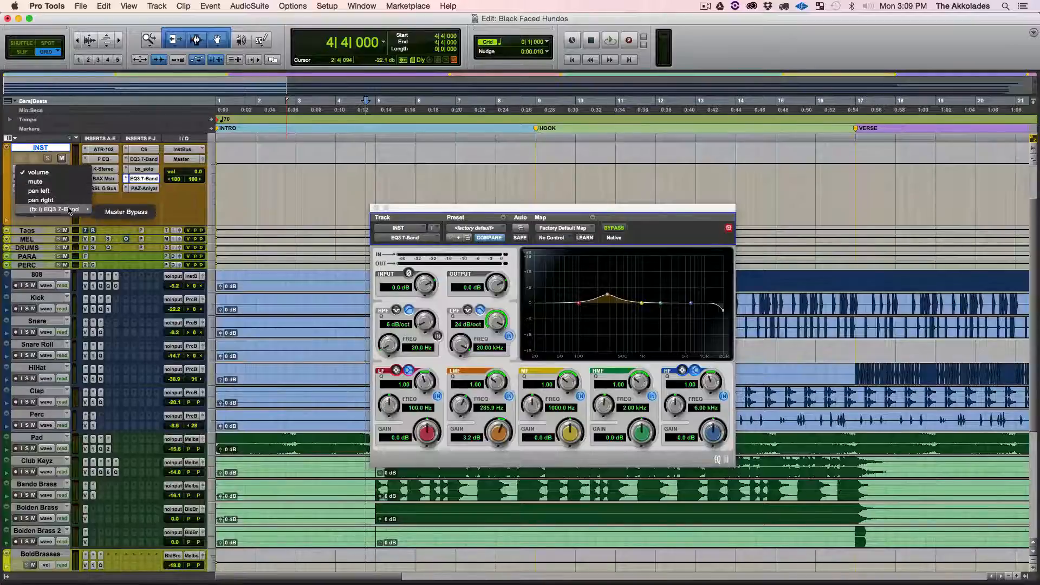
left_click(125, 212)
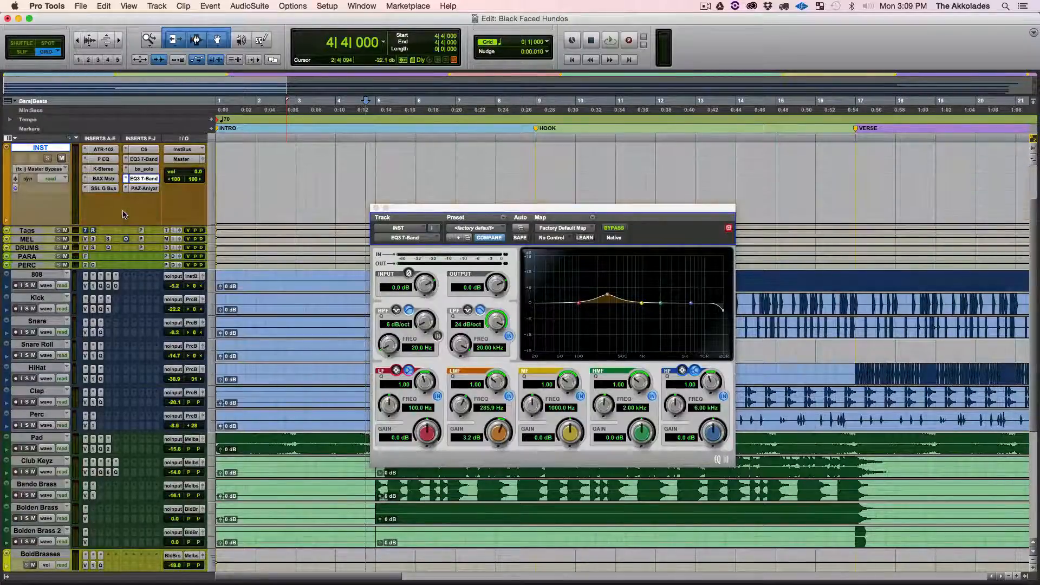
- Reselect the Master Bypass view on the INST track, bypass the EQ, and move its window clear of the intro section
left_click(52, 169)
mouse_move(81, 169)
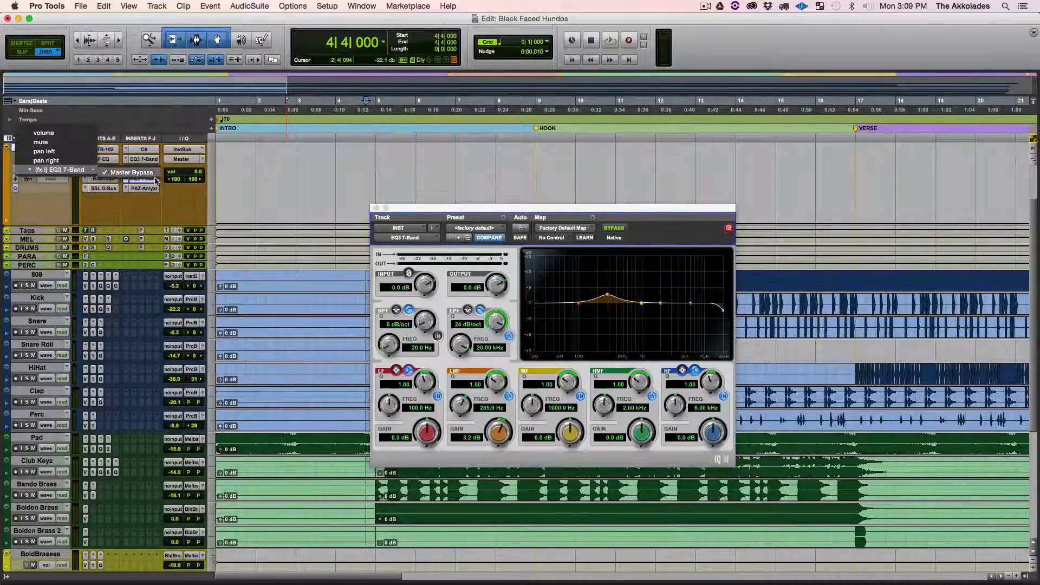
left_click(133, 172)
scroll(292, 186, "up", 3)
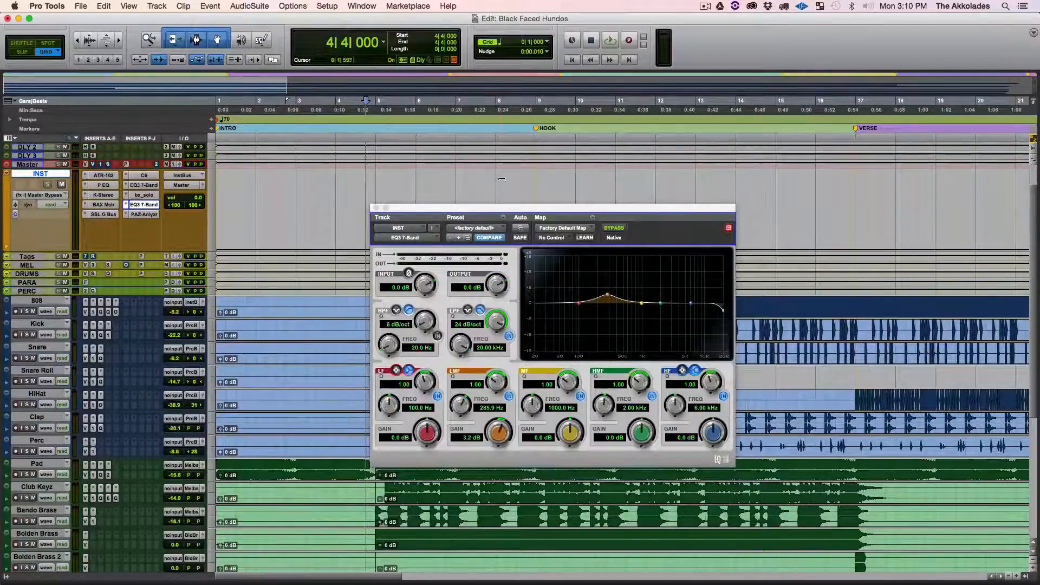
left_click(616, 229)
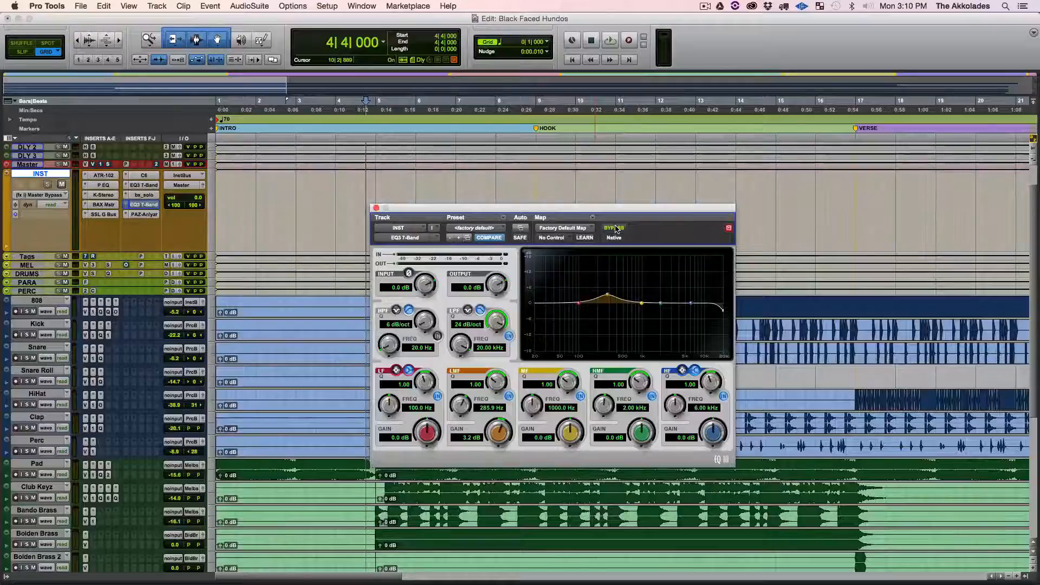
left_click(616, 228)
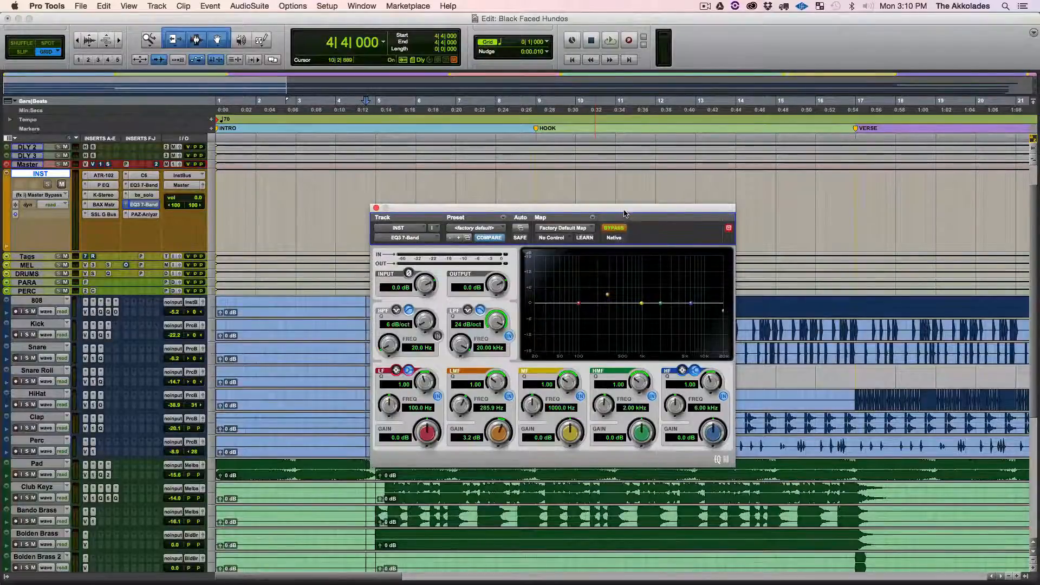
left_click_drag(625, 212, 774, 223)
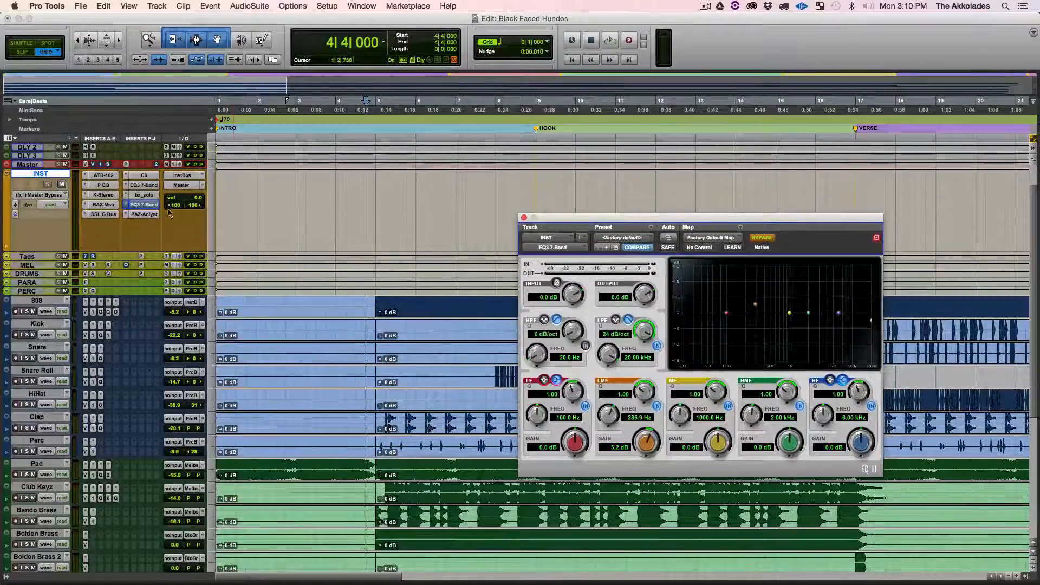
- Review the automation modes available for the INST track and point out the EQ's low-pass frequency control
left_click(59, 206)
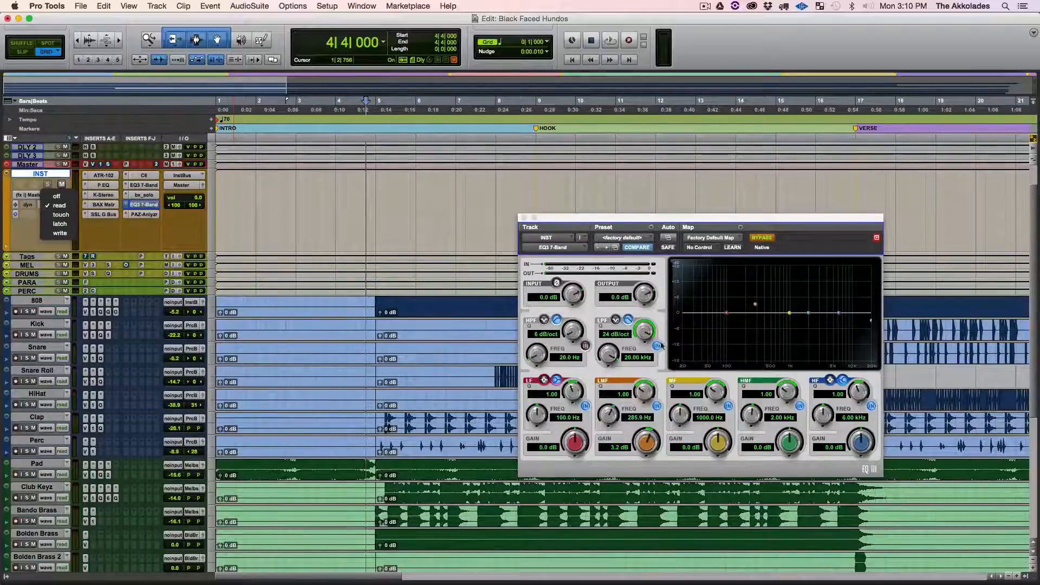
left_click(609, 355)
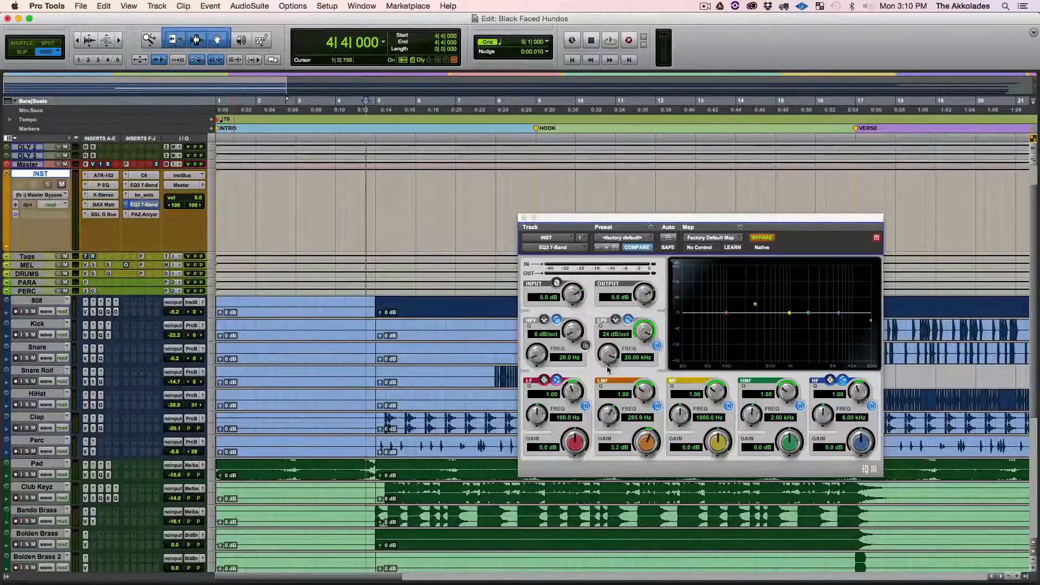
left_click_drag(607, 366, 610, 342)
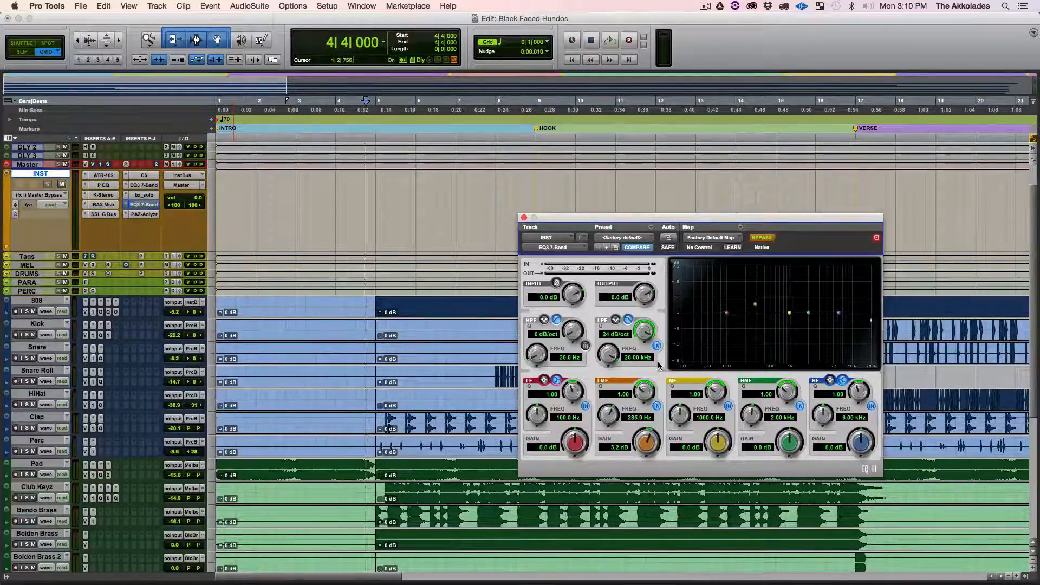
left_click(51, 205)
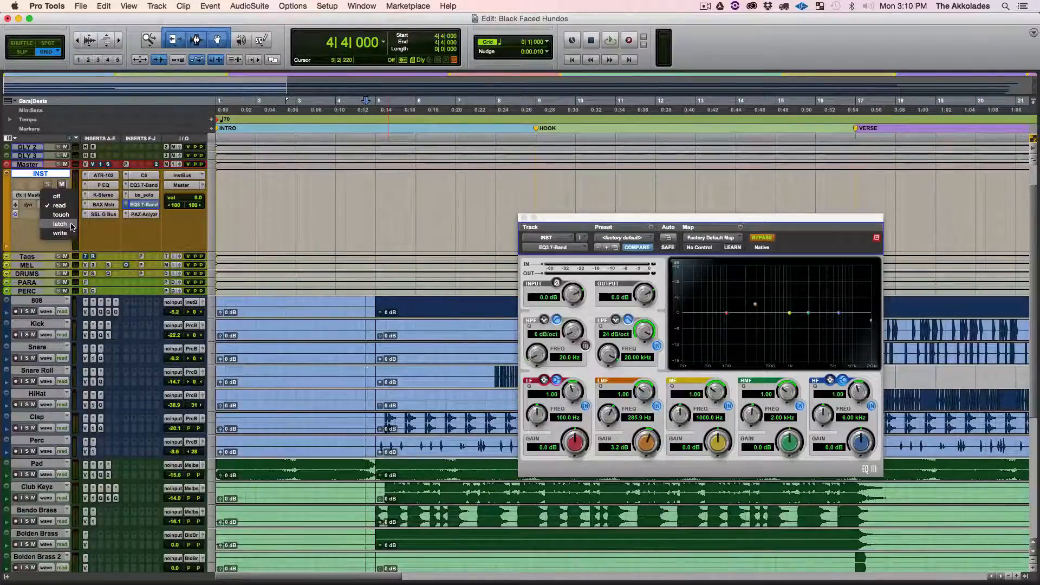
left_click(611, 357)
- Lower the EQ's low-pass filter frequency to 1.93 kHz
left_click_drag(610, 358, 602, 410)
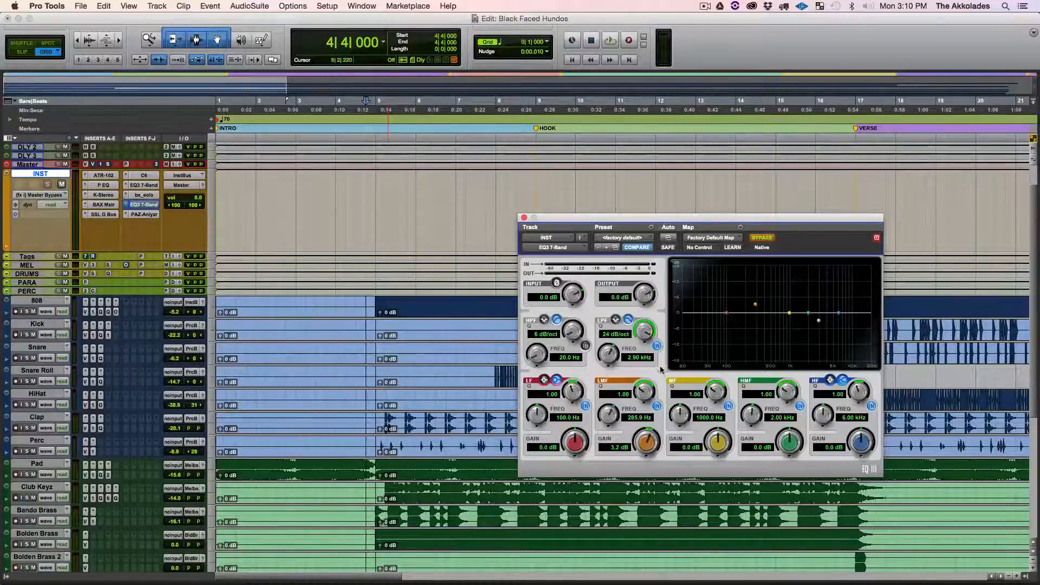
left_click_drag(607, 359, 606, 316)
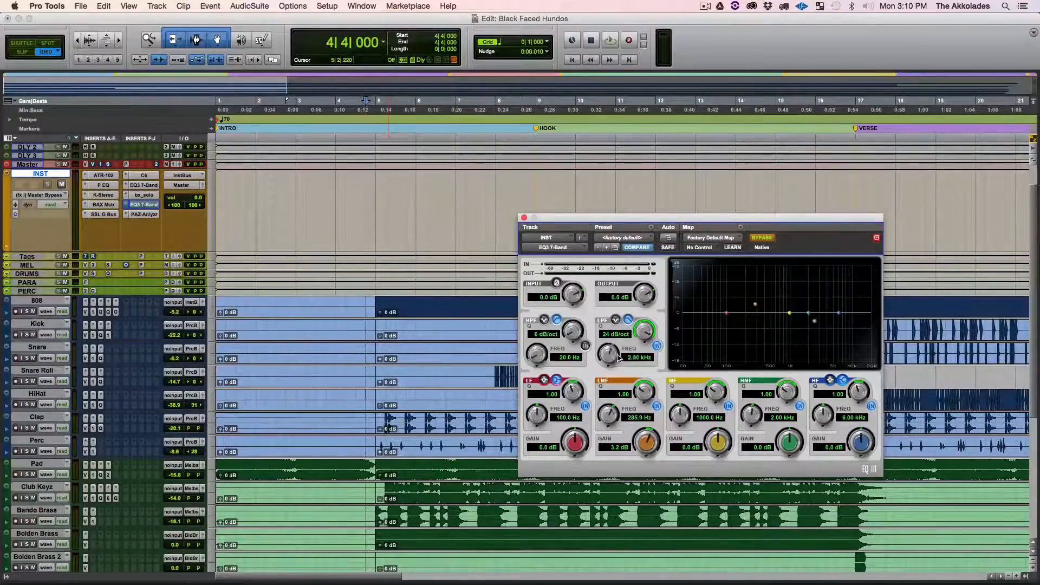
left_click_drag(619, 360, 620, 360)
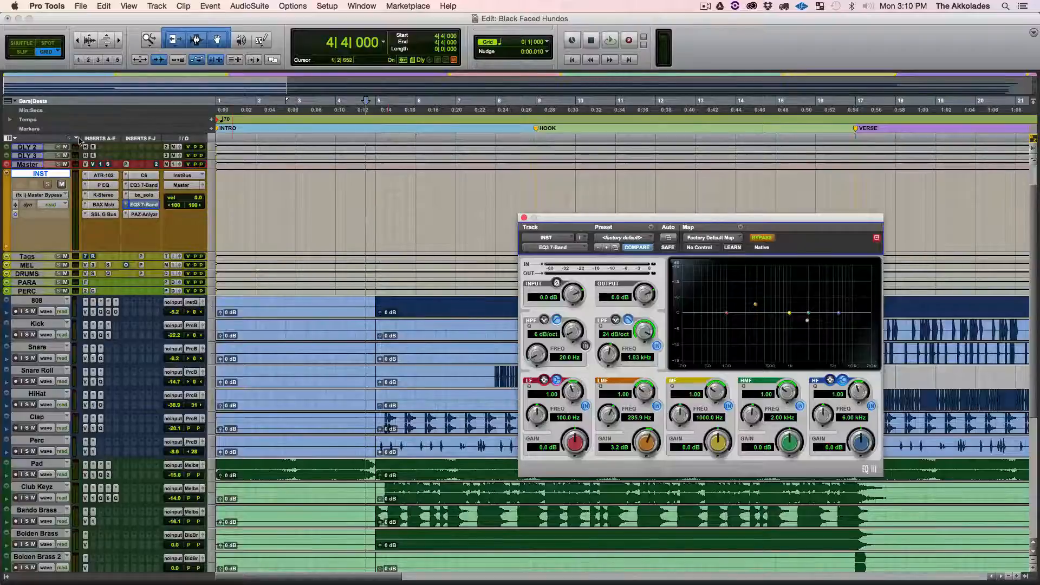
- Set the INST track's automation mode to touch and place the playback start at 4|3|000
left_click(56, 205)
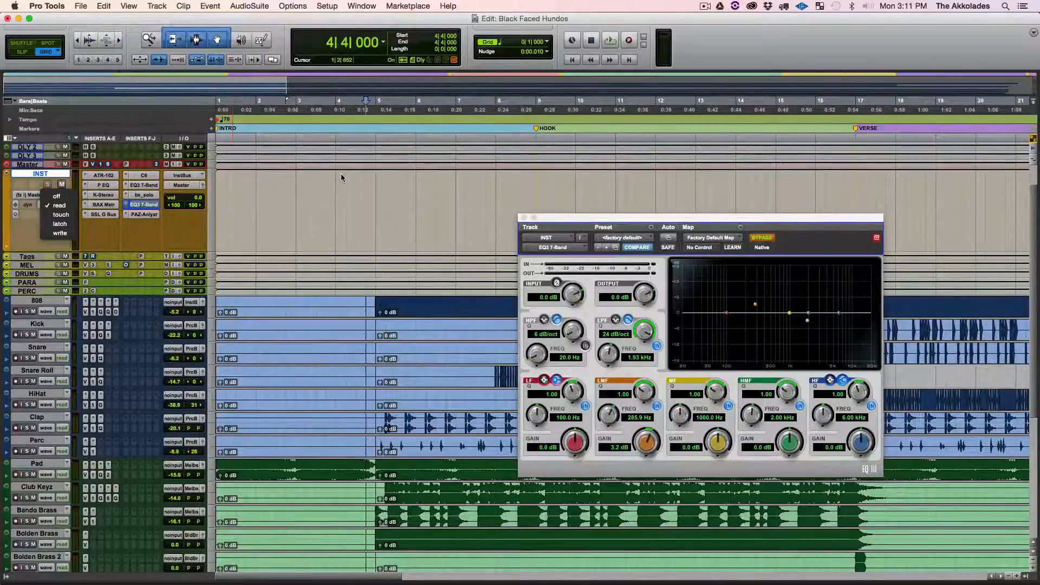
left_click(73, 215)
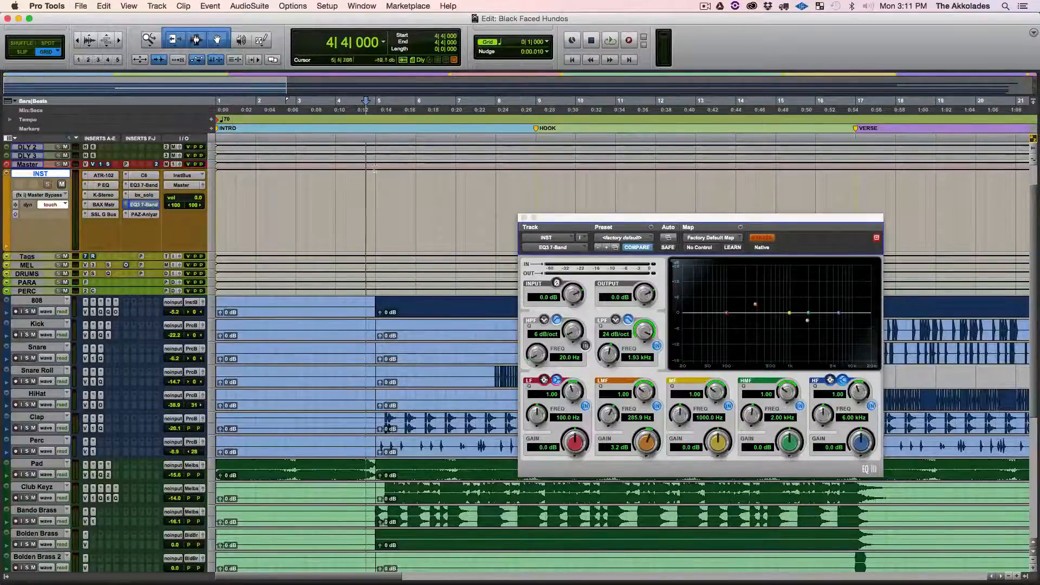
left_click(357, 139)
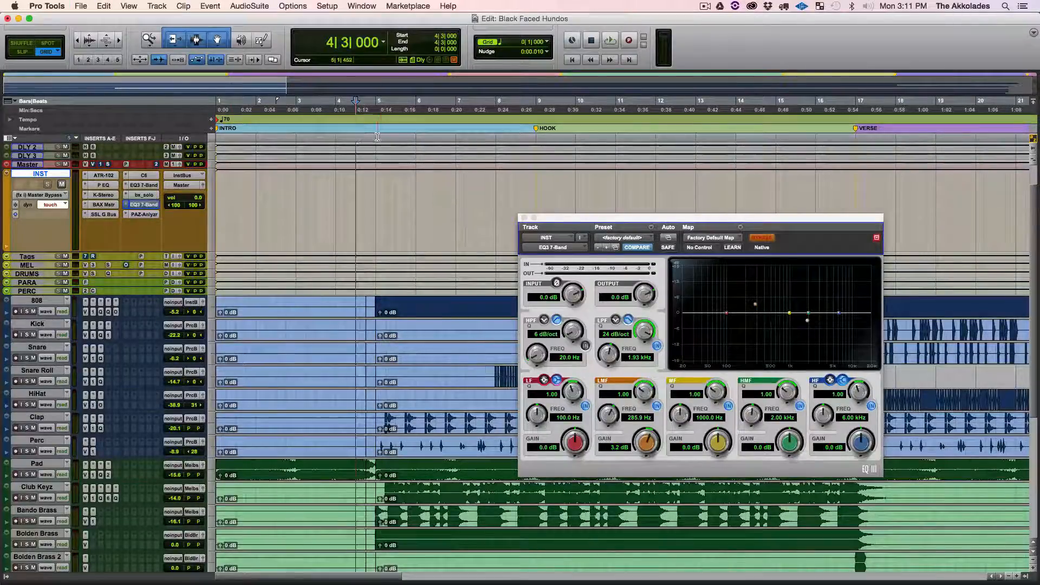
- Record Master Bypass automation during playback, making the EQ active around bar 5 and bypassing it again around bar 9
left_click(770, 245)
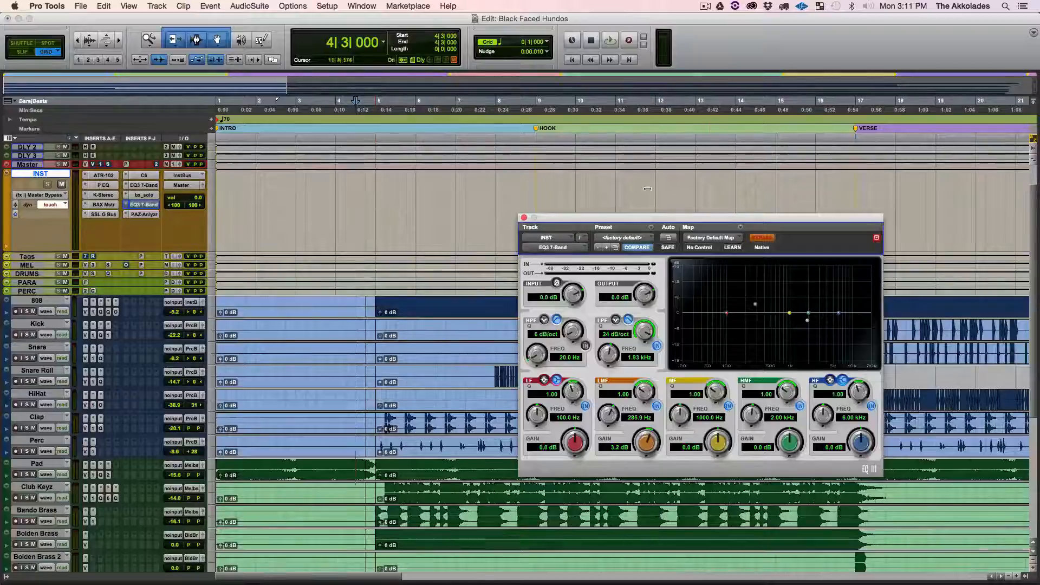
left_click_drag(748, 222, 672, 258)
key("space")
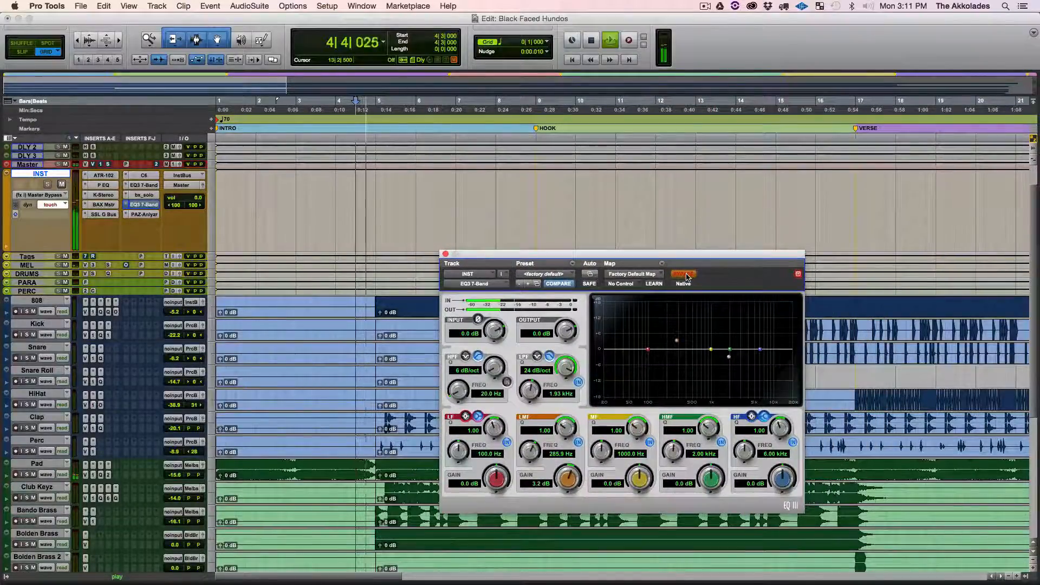
left_click(686, 276)
left_click(685, 275)
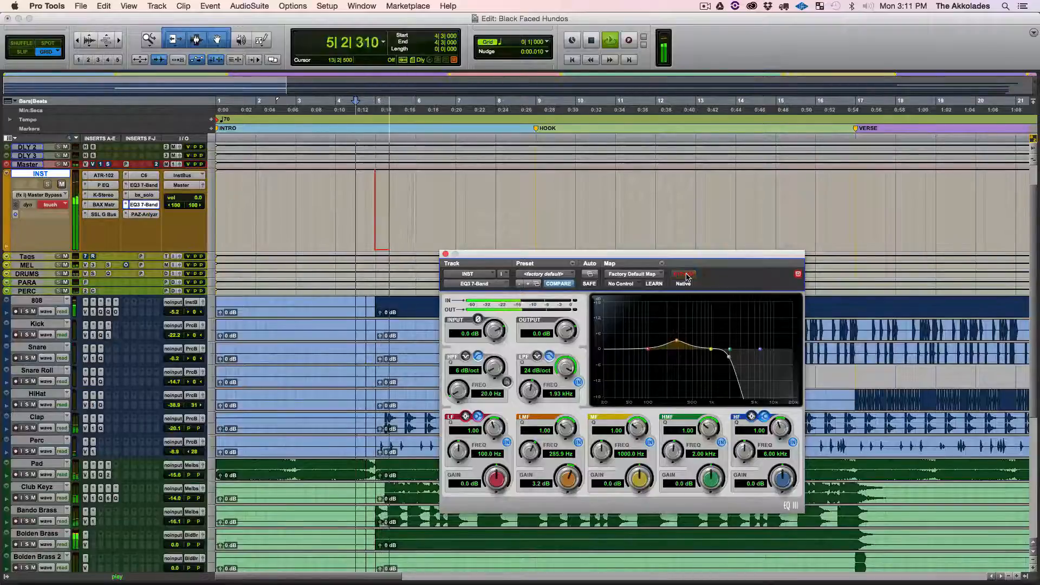
left_click_drag(683, 257, 681, 276)
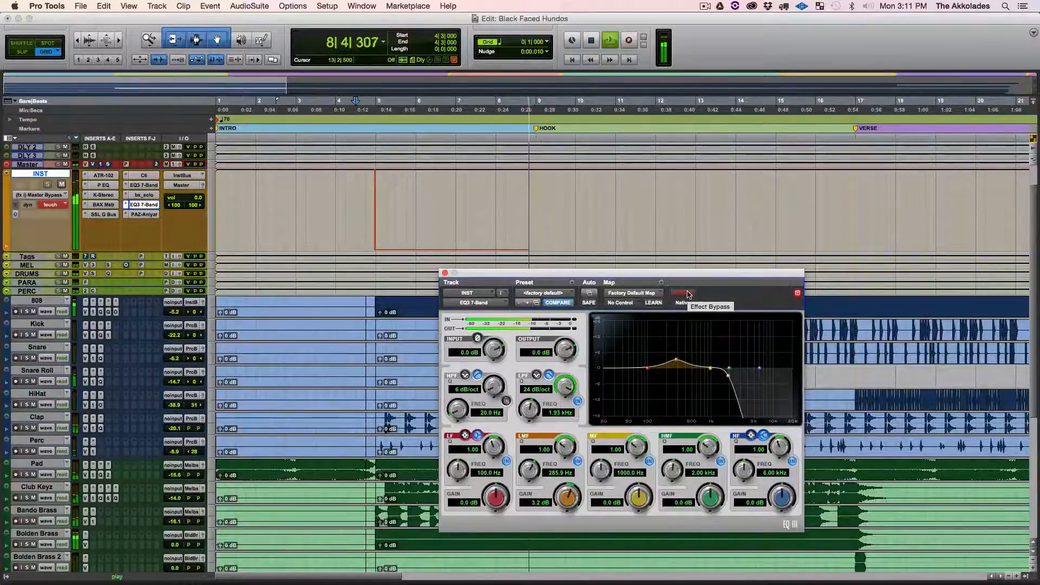
left_click(682, 293)
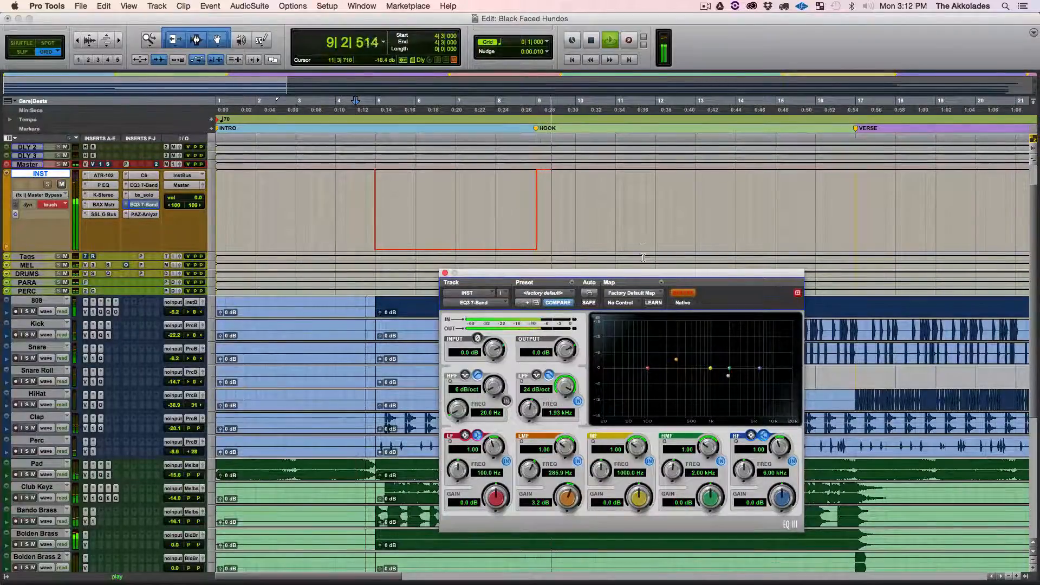
key("space")
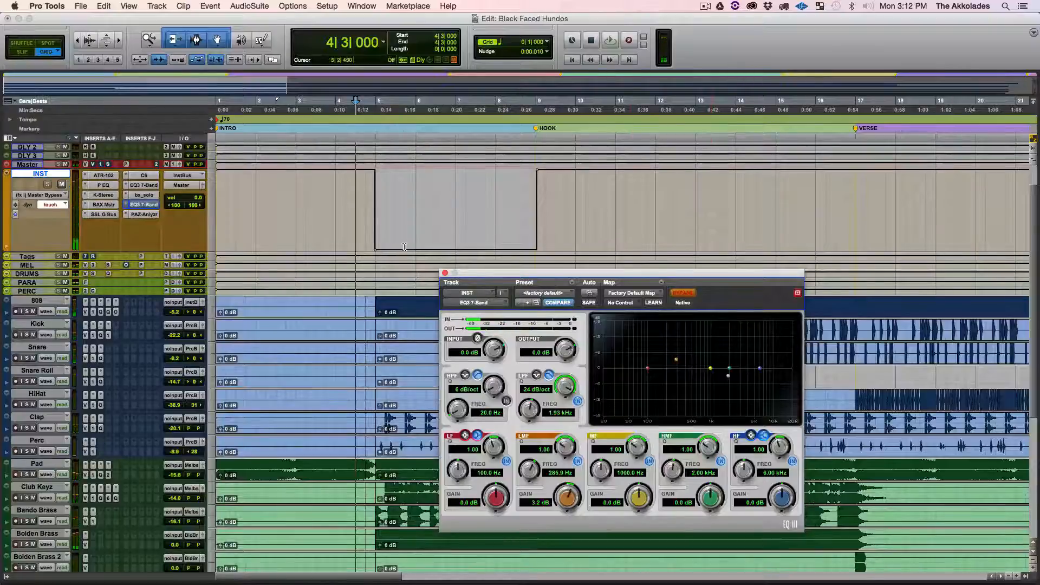
- Close the EQ window and align the two recorded Master Bypass transitions with the starts of bars 5 and 9
left_click(445, 273)
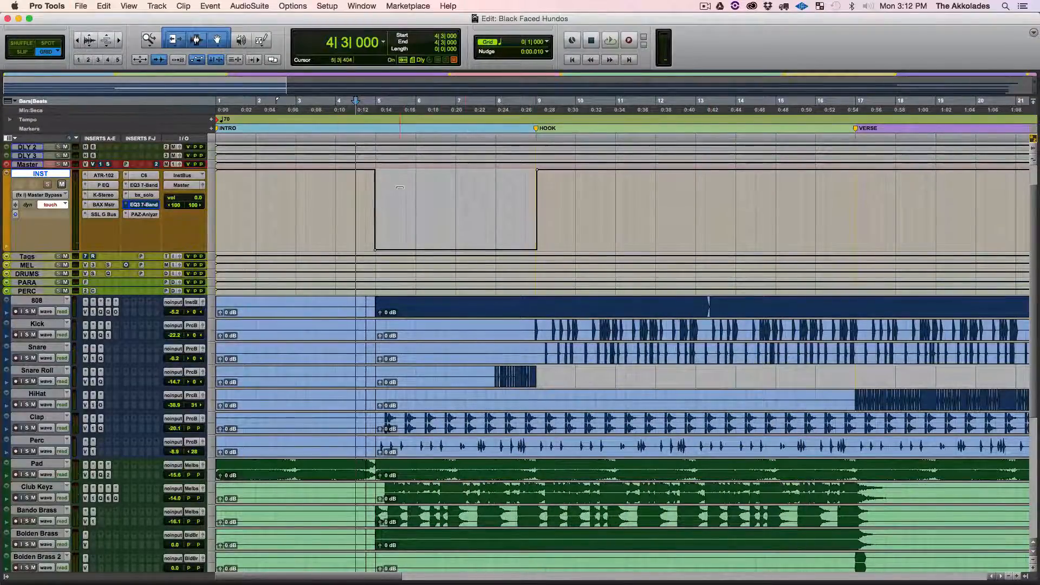
key("super+bracketright")
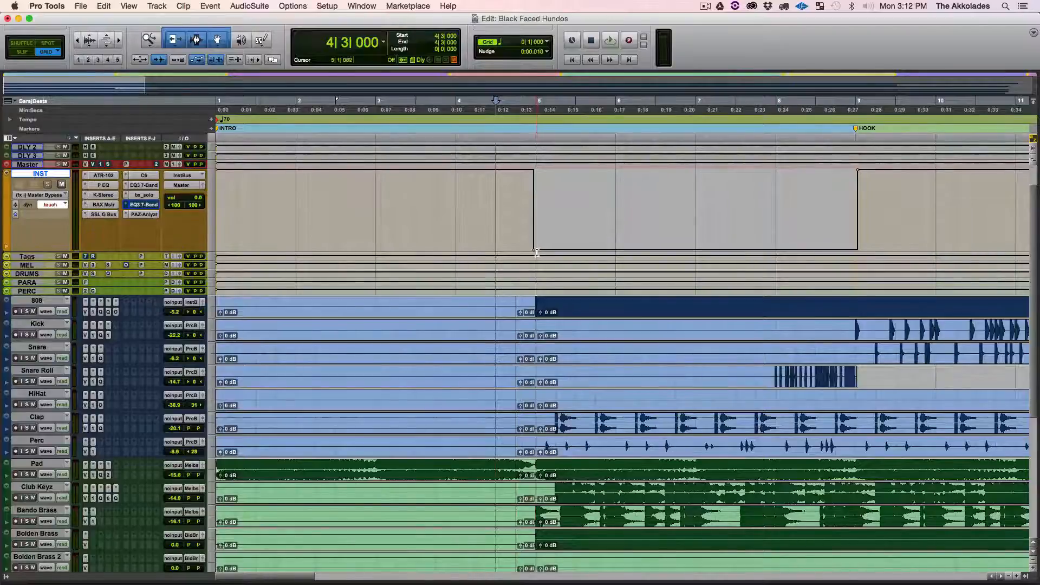
left_click_drag(536, 252, 537, 250)
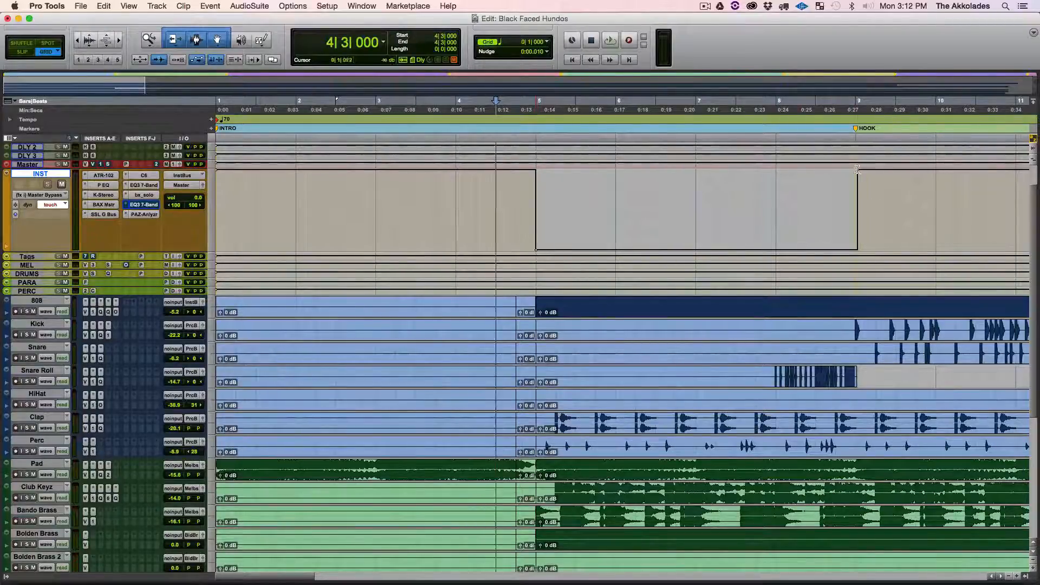
left_click_drag(857, 170, 855, 170)
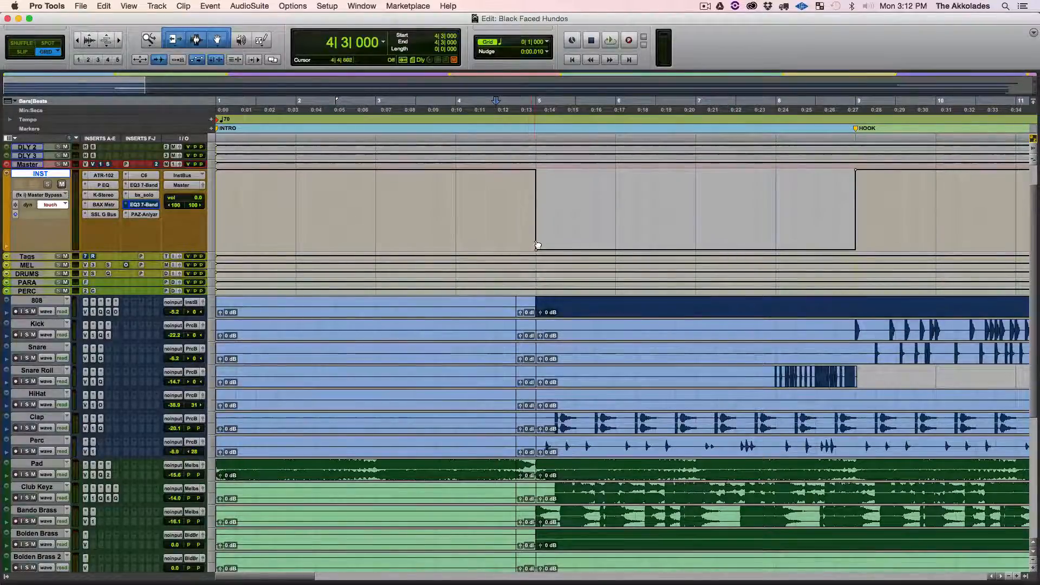
- Set the grid to 1/8 note, move the first Master Bypass transition to 4|4|480, and audition it
left_click(544, 42)
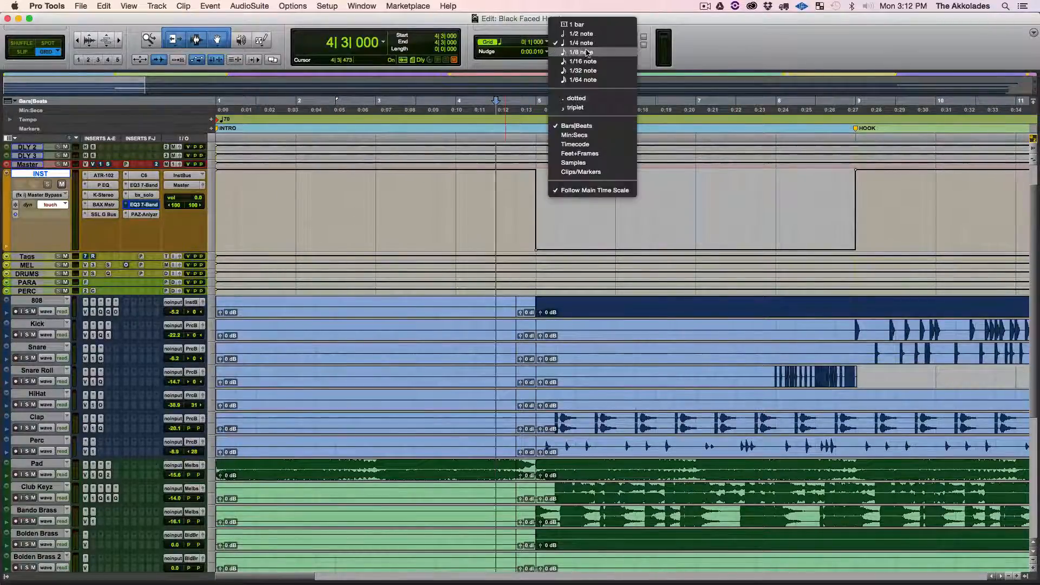
left_click(587, 52)
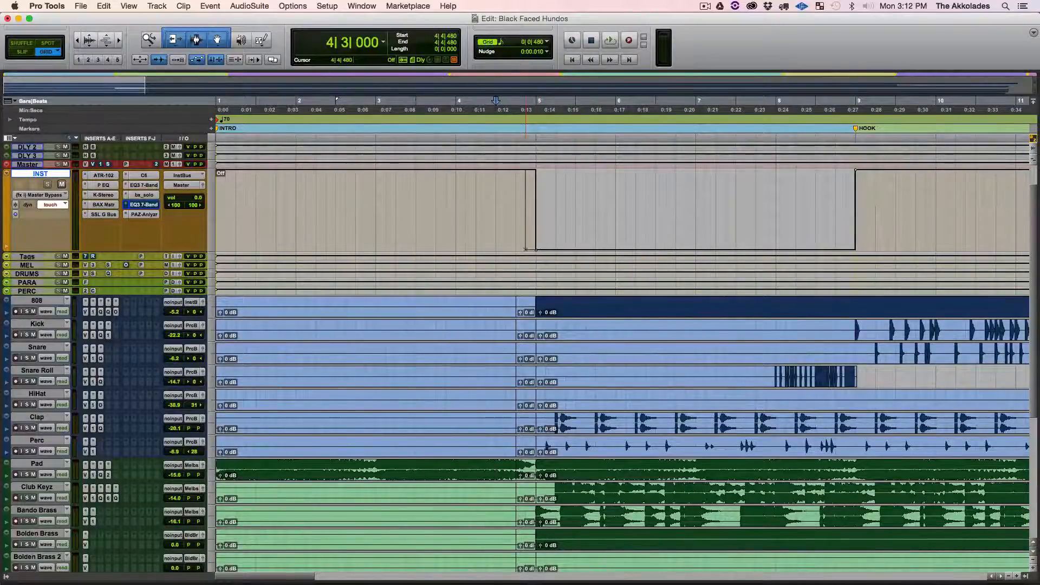
left_click_drag(525, 250, 526, 249)
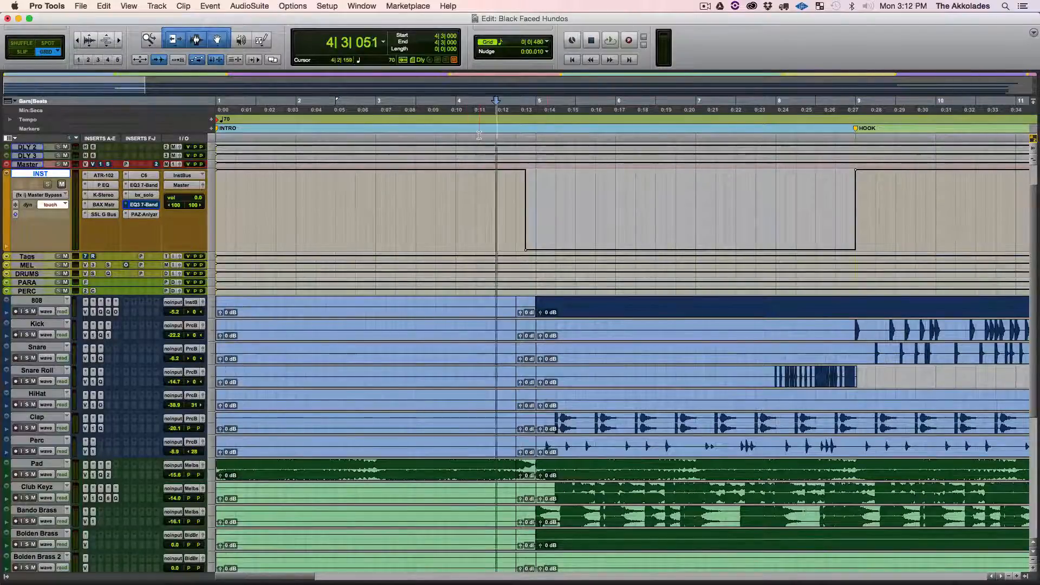
key("space")
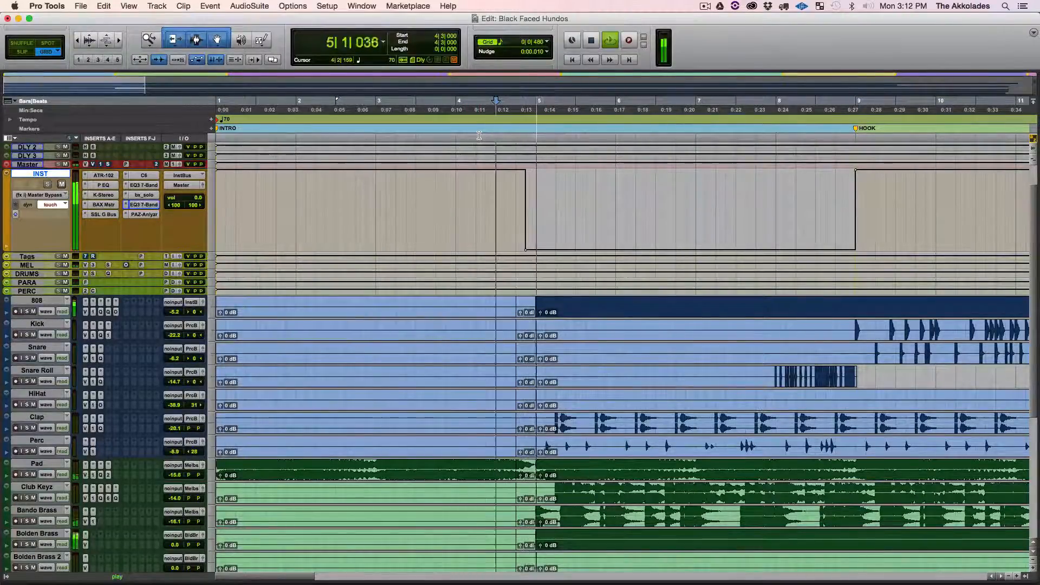
key("space")
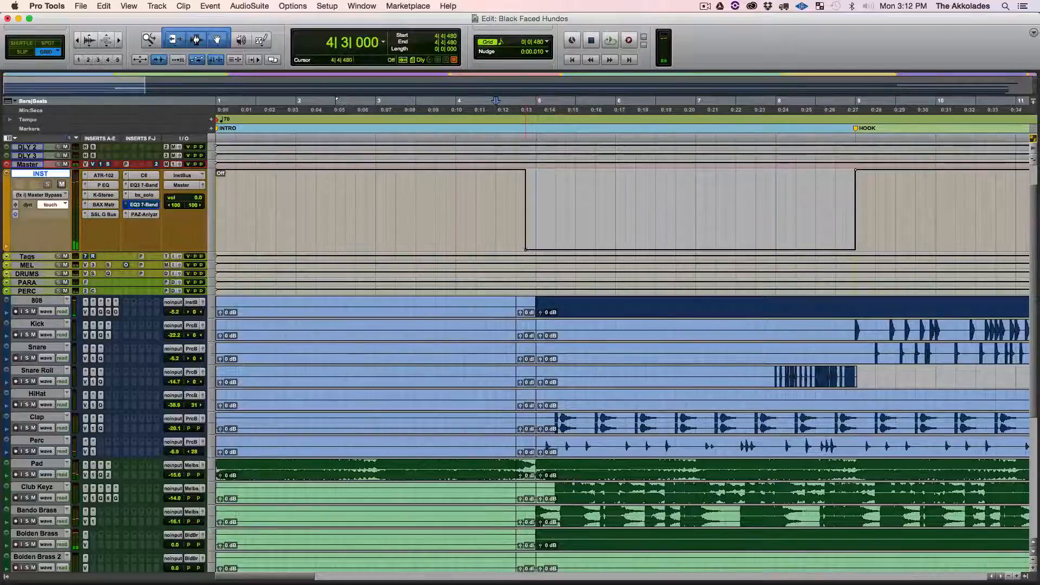
- Move the first Master Bypass transition back to the start of bar 5 and audition it
left_click_drag(525, 250, 540, 252)
key("space")
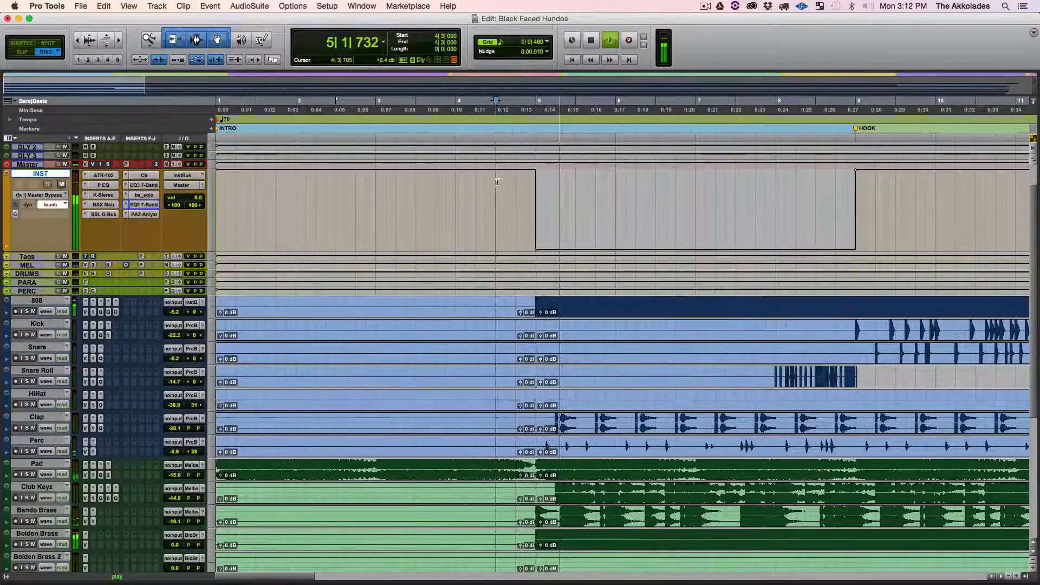
key("space")
- Set the grid to 1/32 note, move the first Master Bypass transition to 4|4|840, and place the edit cursor shortly before it
left_click(547, 42)
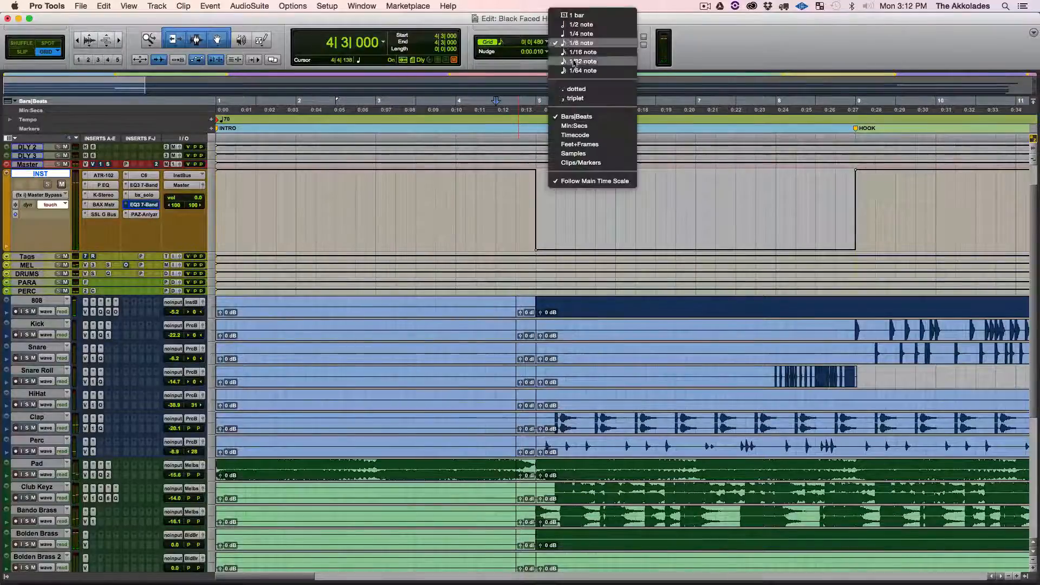
left_click(547, 48)
left_click(546, 42)
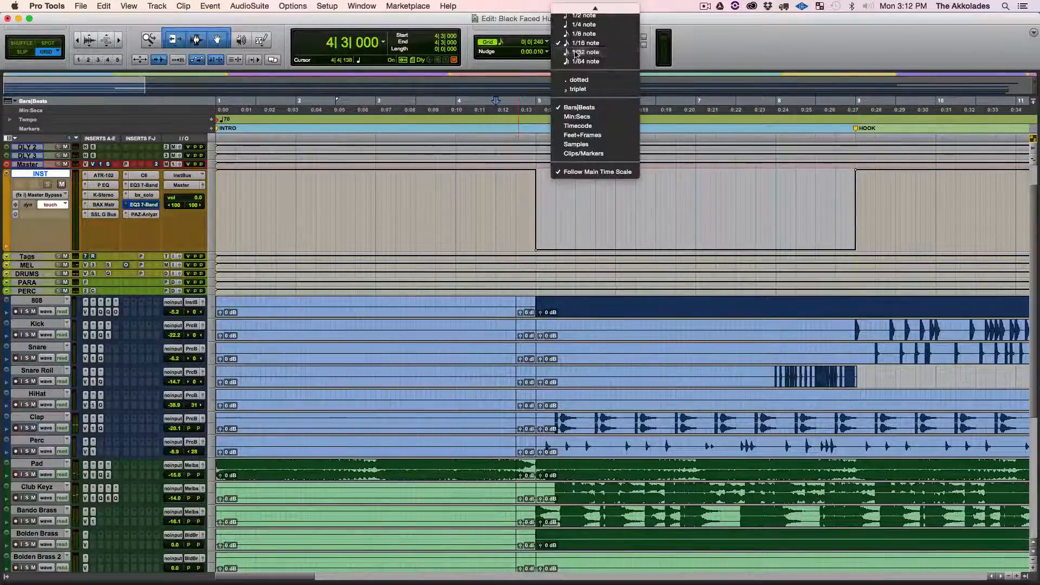
left_click(548, 50)
key("super+bracketright")
key("super+bracketright")
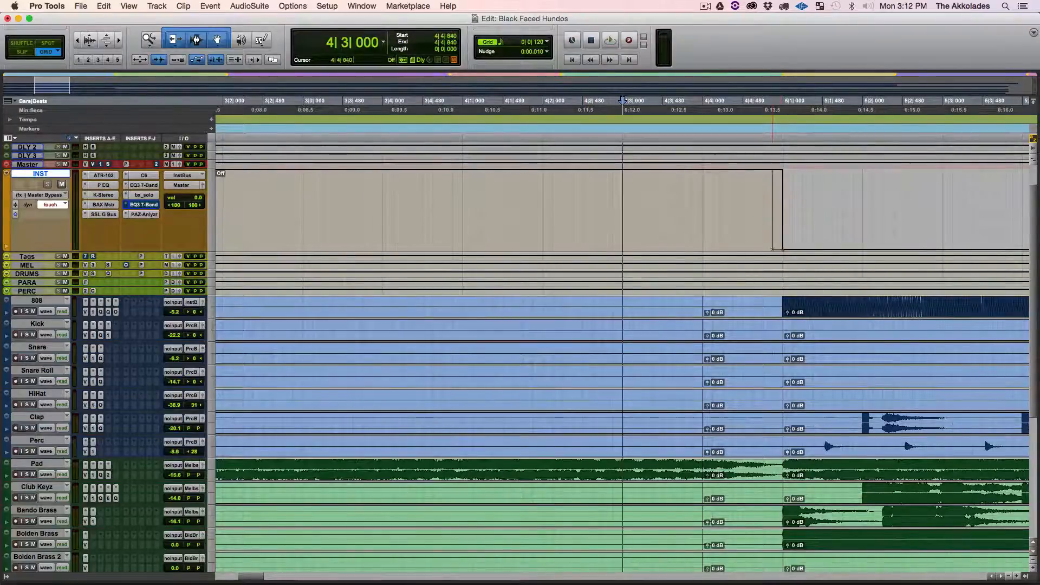
left_click_drag(783, 252, 772, 250)
left_click(677, 136)
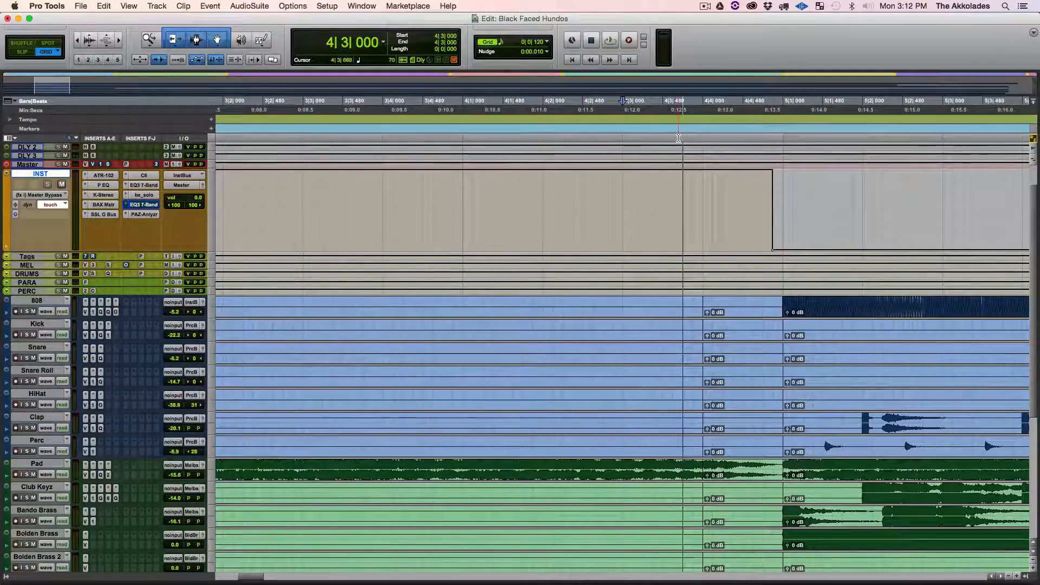
- Audition the first Master Bypass transition on the INST track twice from 4|3|720
key("space")
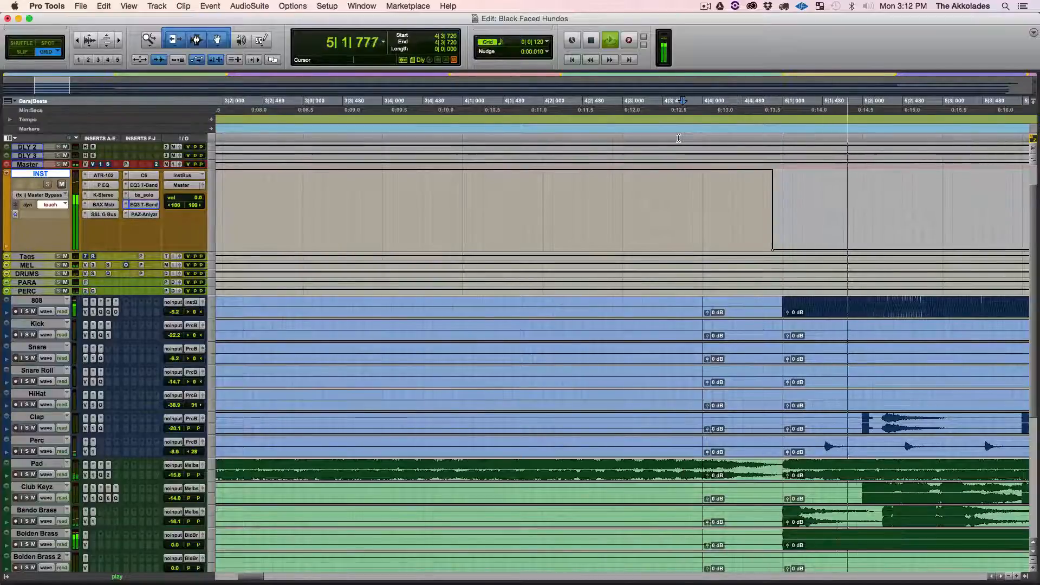
key("space")
key("space")
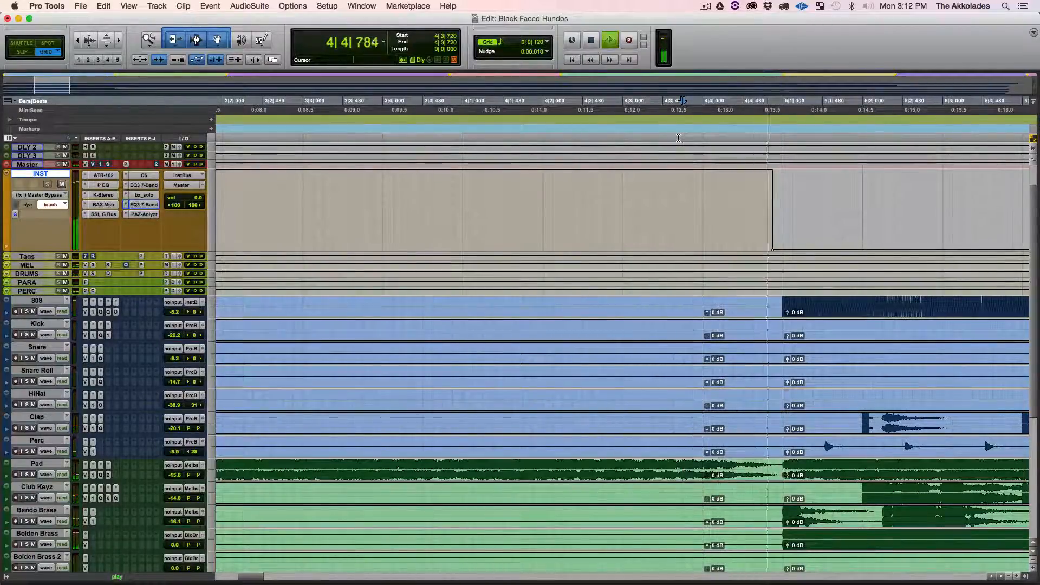
key("space")
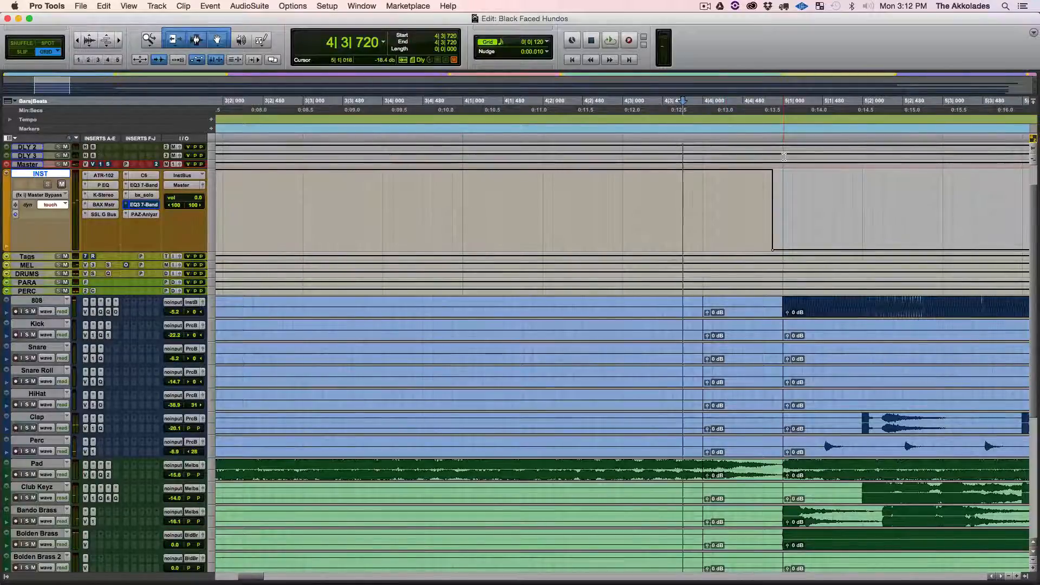
- Open the EQ3 7-Band on the INST track, set its low-pass frequency to 20.00 kHz, and take it out of bypass
key("r")
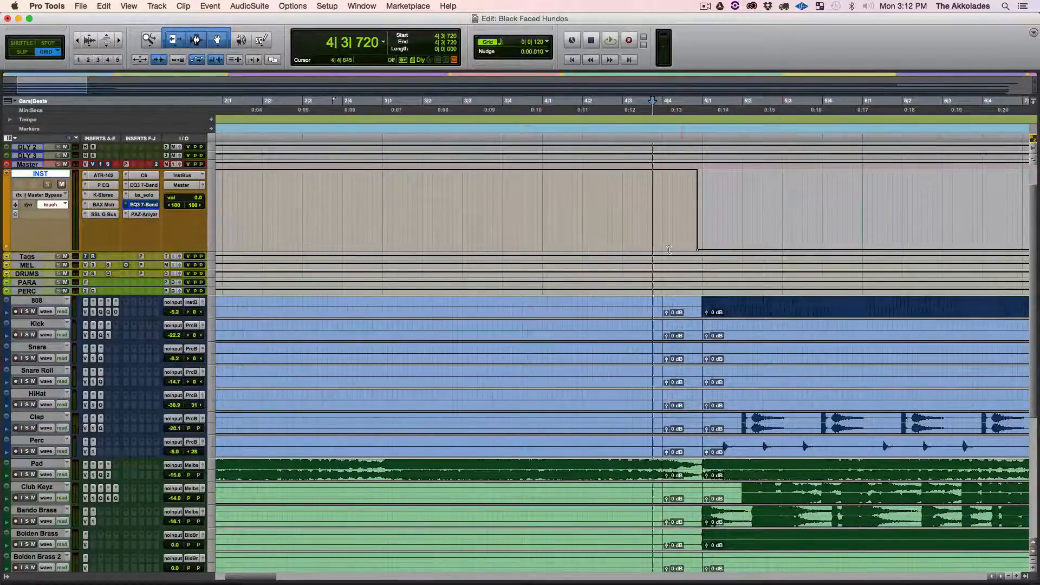
left_click(155, 206)
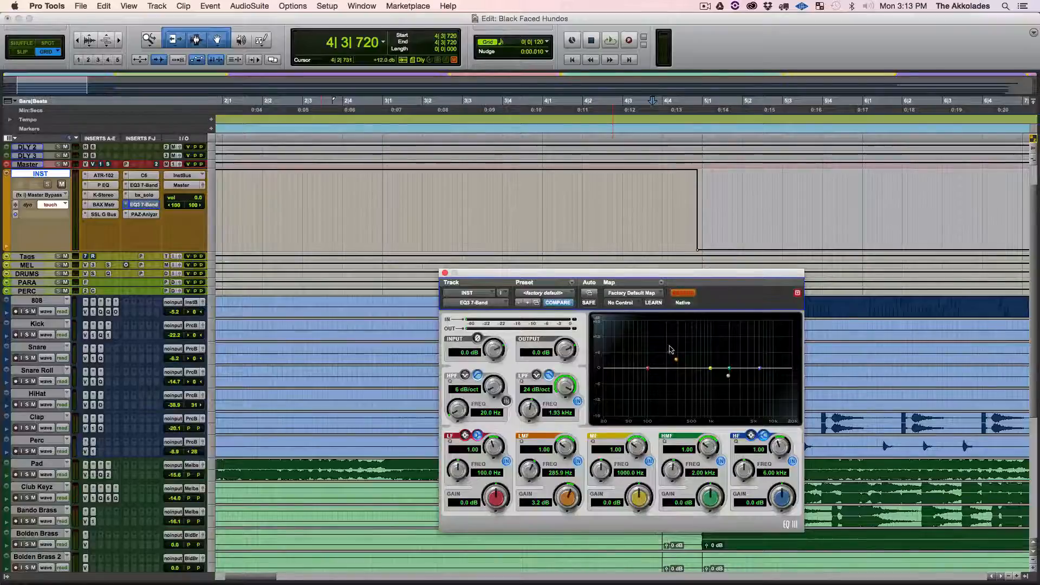
left_click_drag(532, 414, 537, 352)
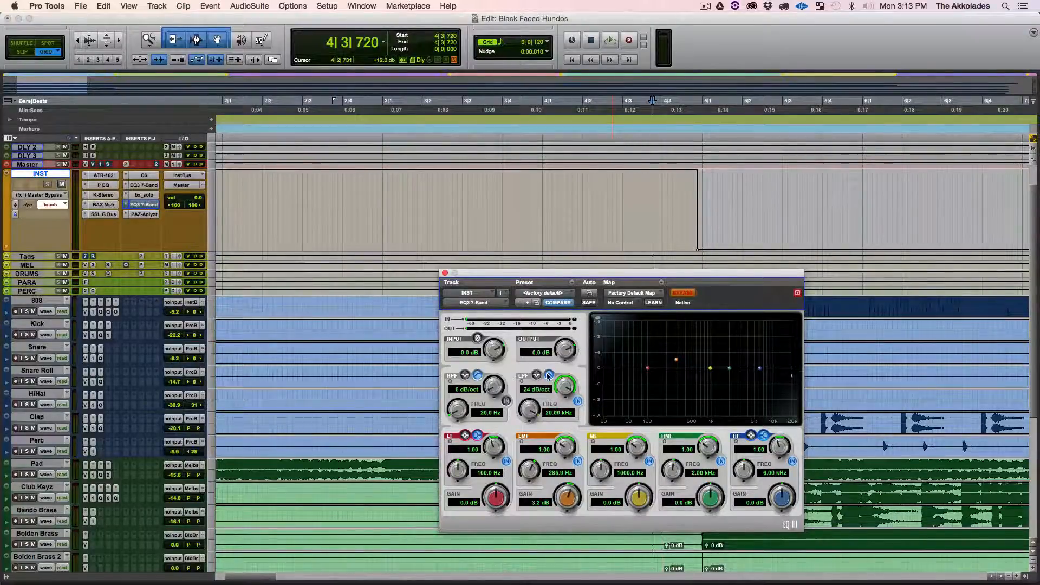
left_click(694, 290)
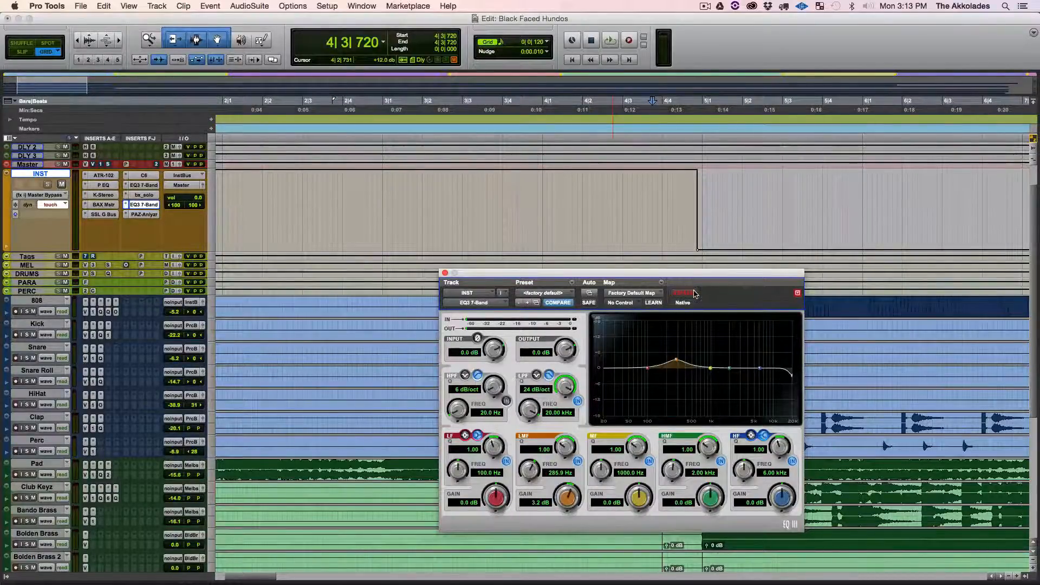
- Enable automation for the EQ's Low-Pass Freq and display that parameter's automation on the INST track
right_click(532, 412)
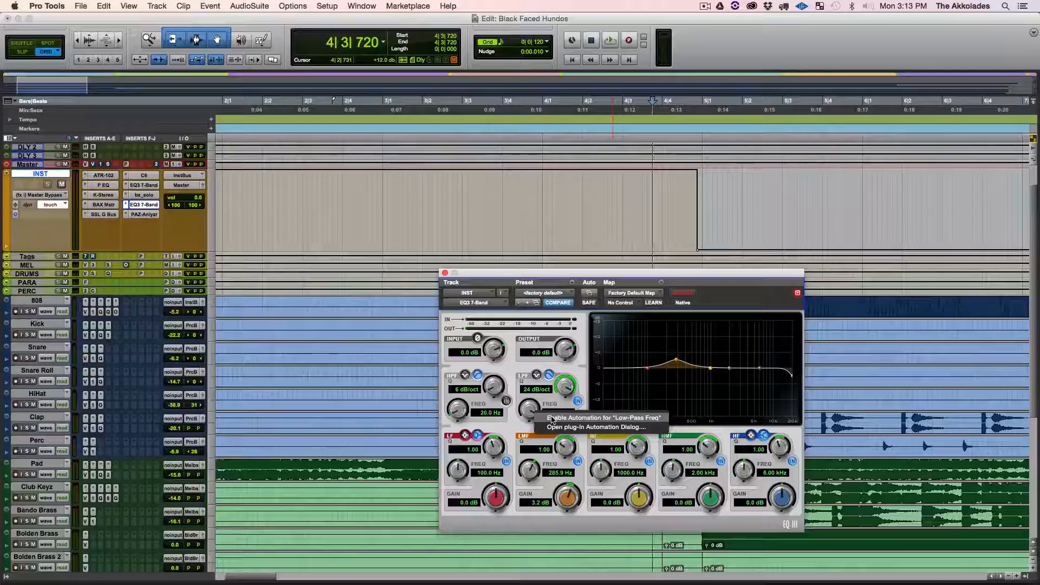
left_click(553, 419)
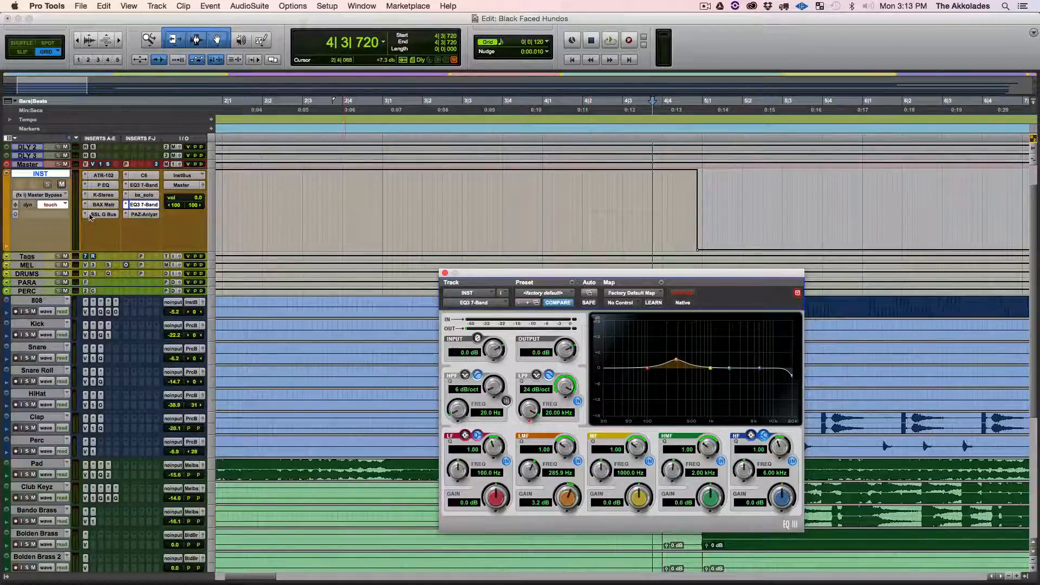
left_click_drag(494, 278, 491, 300)
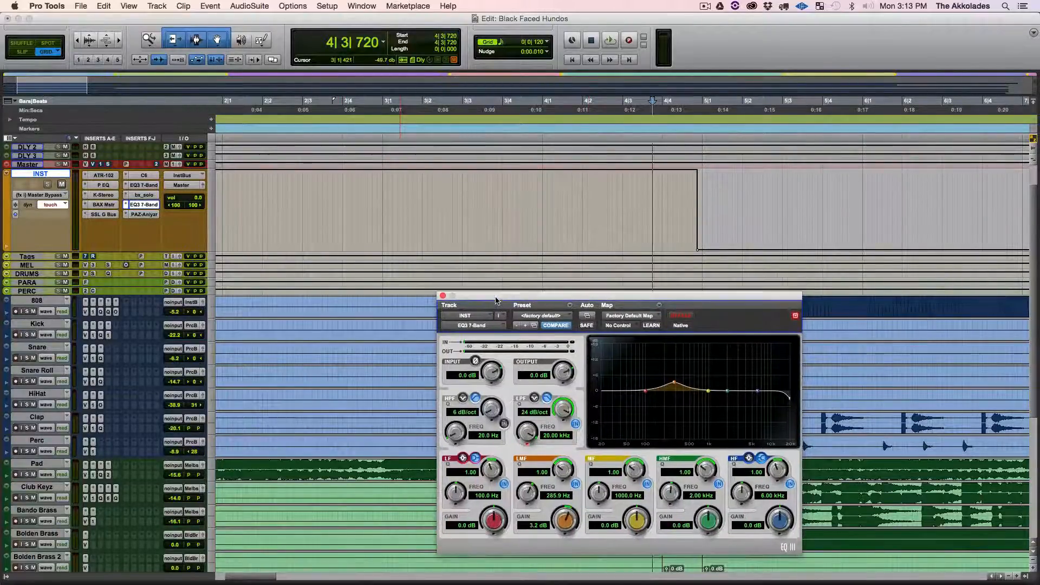
scroll(378, 341, "right", 10)
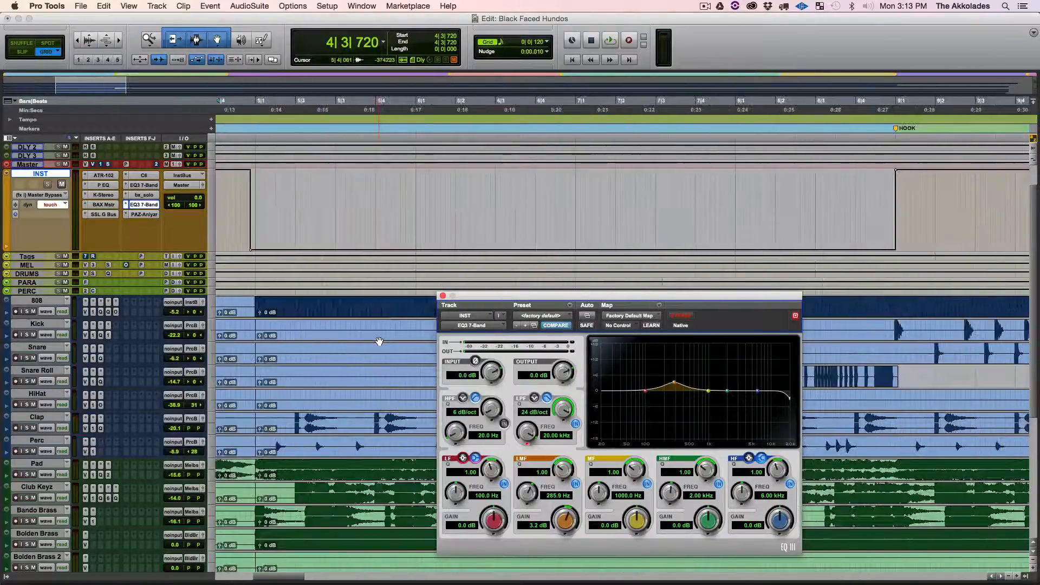
scroll(379, 341, "left", 1)
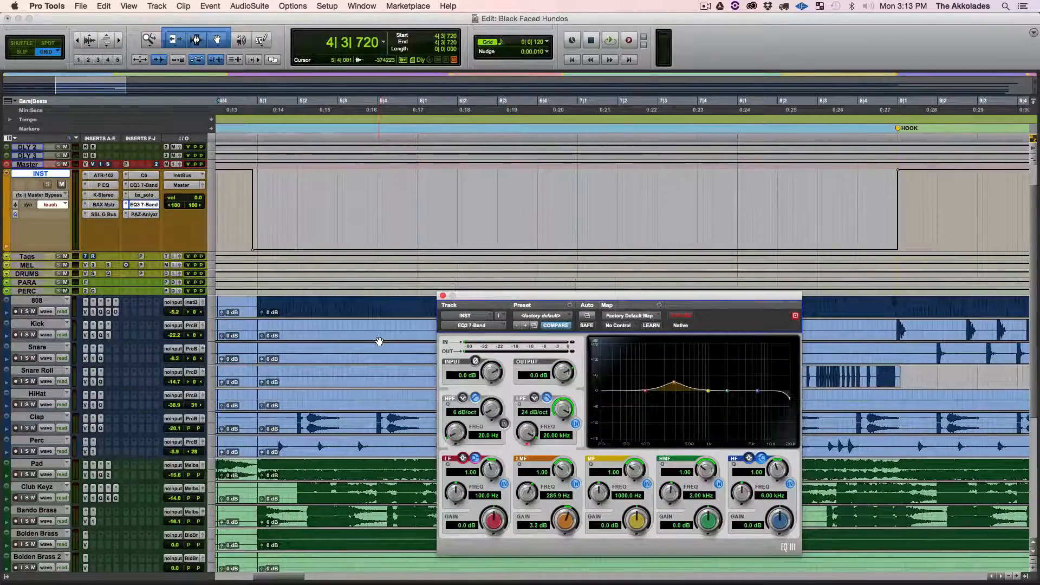
left_click(56, 196)
mouse_move(61, 195)
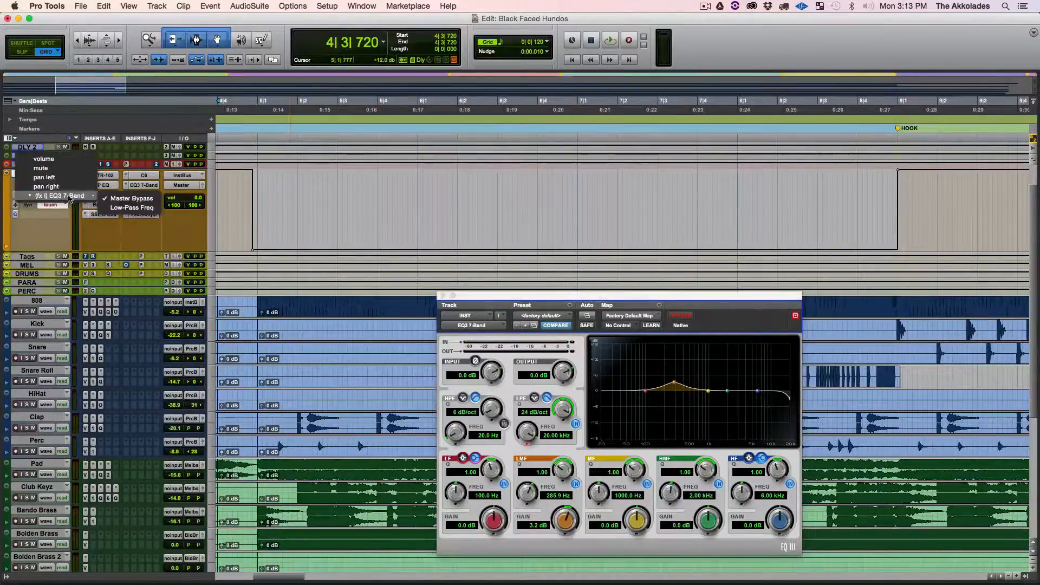
left_click(126, 208)
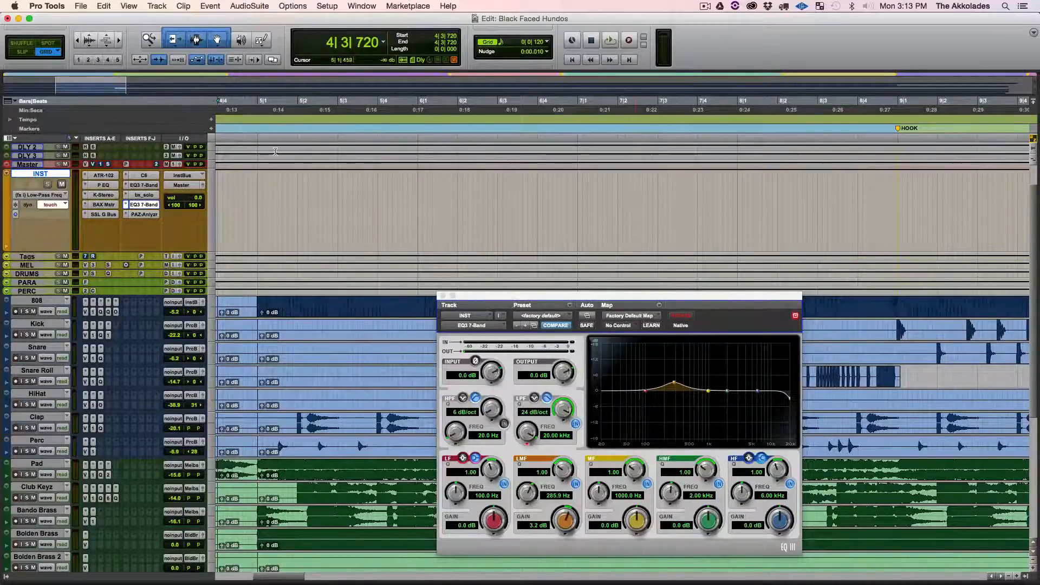
- Save the session and place the edit cursor at 4|4|480, just before bar 5
left_click(246, 137)
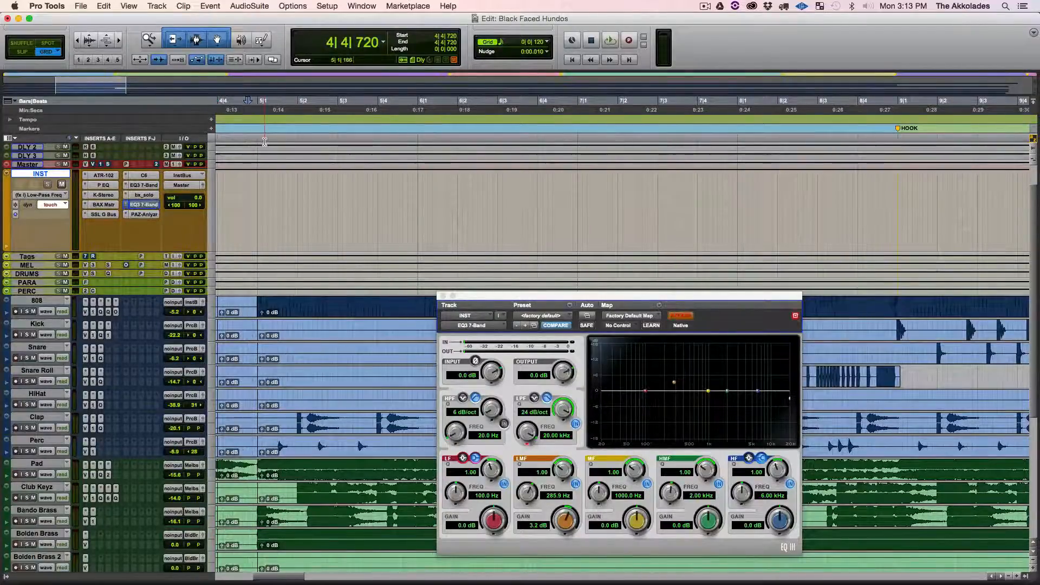
key("super+s")
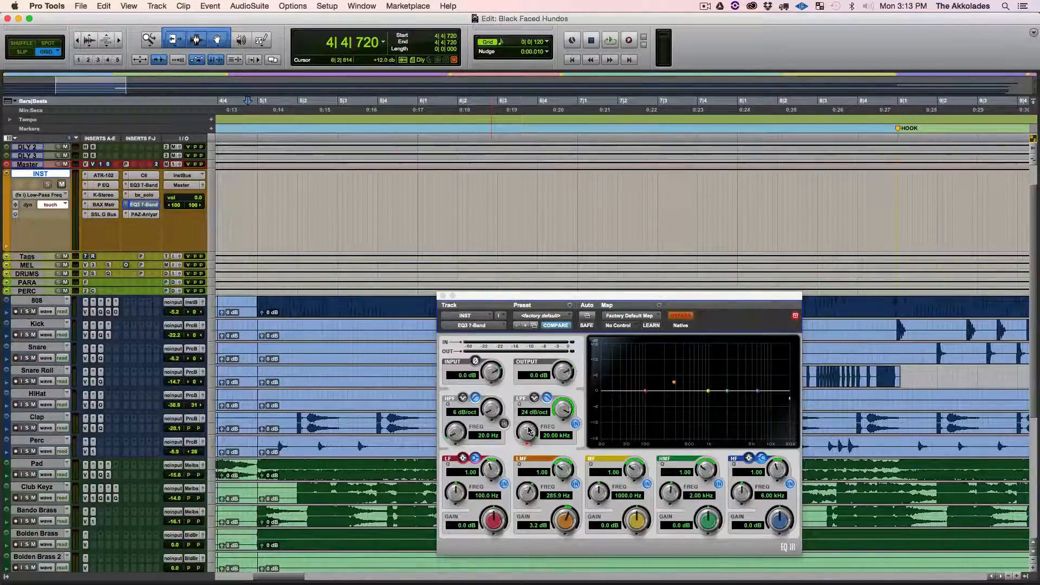
left_click(239, 140)
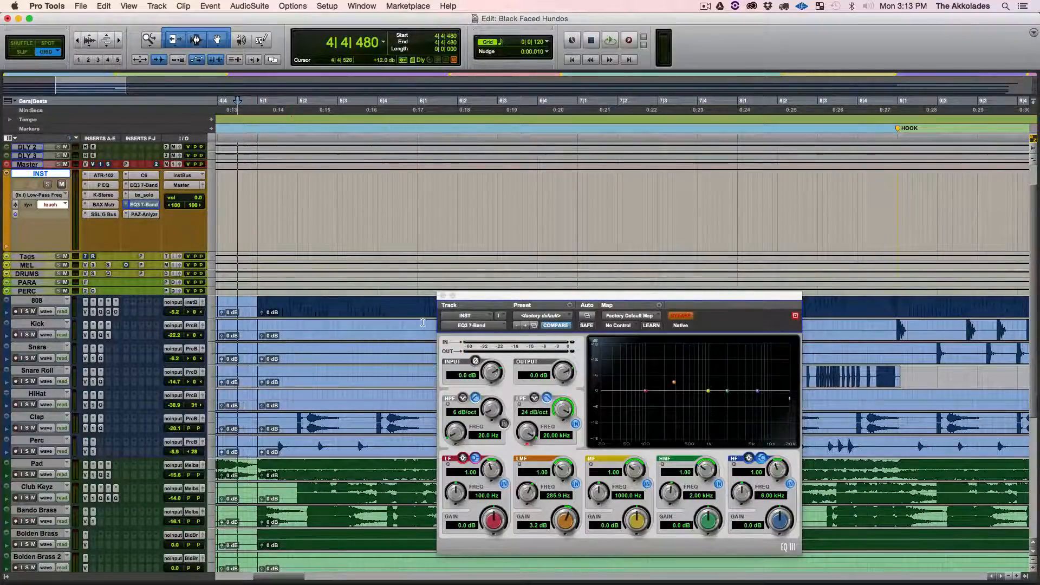
- Try recording a low-pass frequency sweep from bar 5 into bar 6 during playback, and undo the pass
key("space")
key("space")
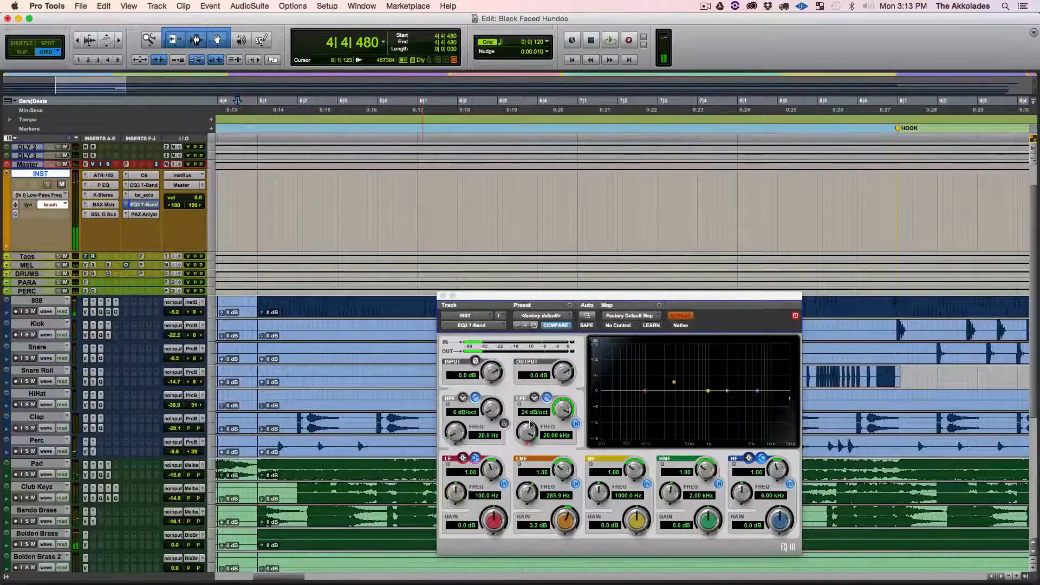
key("space")
mouse_move(533, 433)
left_mouse_down()
mouse_move(499, 533)
mouse_move(505, 503)
left_mouse_up()
key("space")
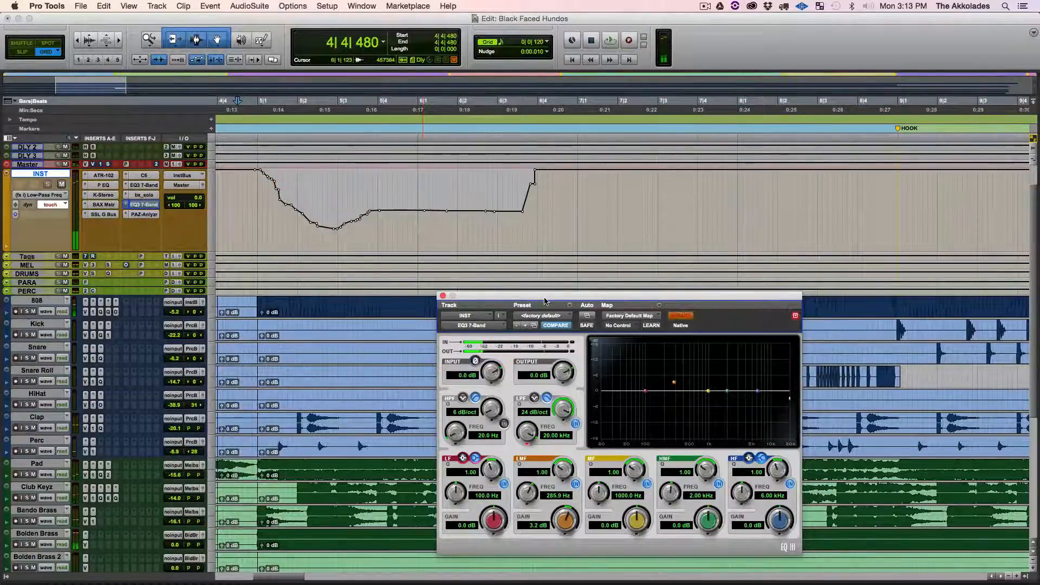
key("super+z")
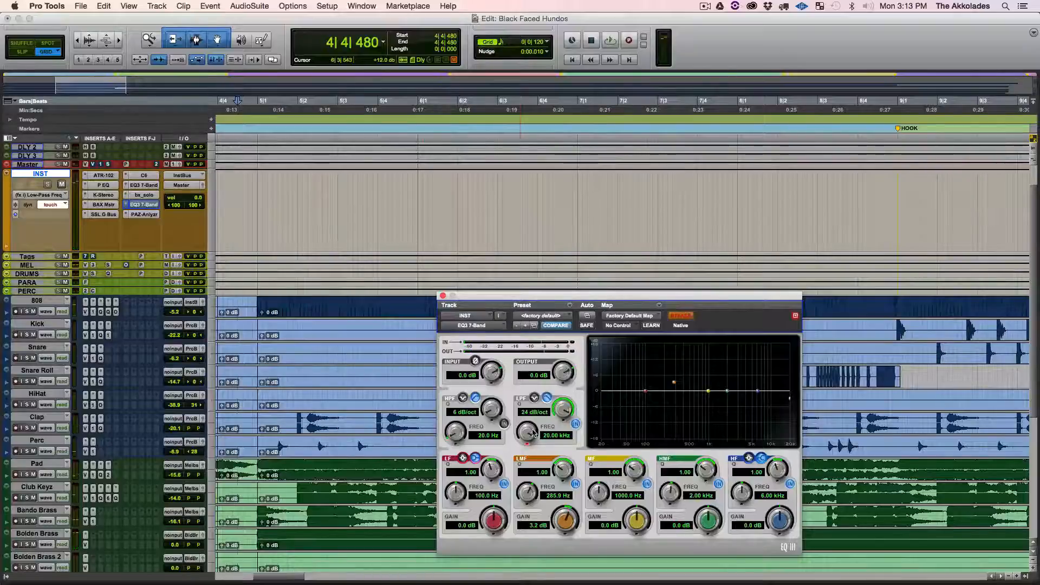
- Try a second low-pass frequency sweep from 4|4|480, running into bar 7, and undo the pass
key("space")
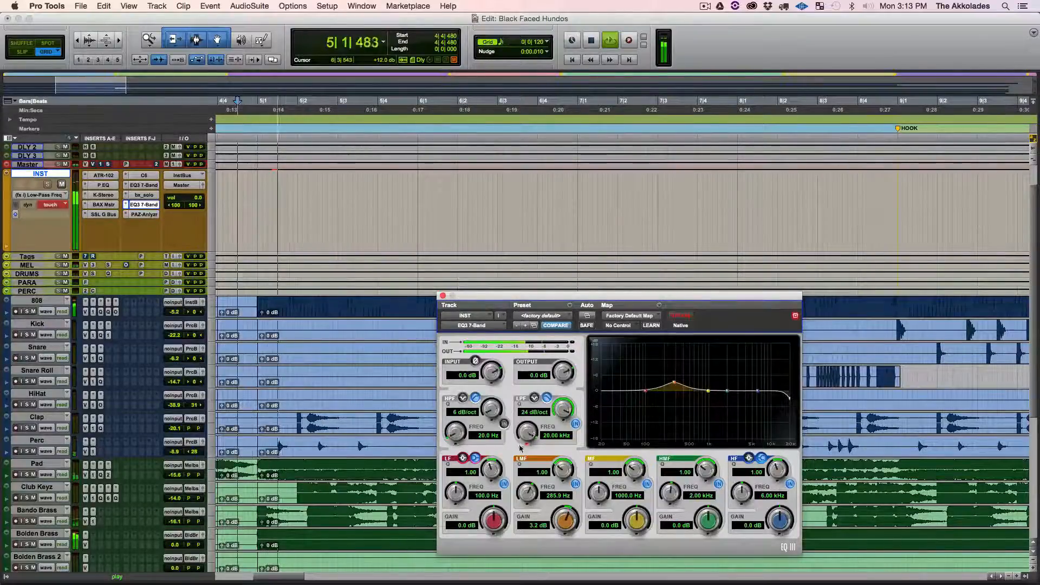
mouse_move(520, 447)
left_mouse_down()
mouse_move(498, 525)
mouse_move(479, 534)
left_mouse_up()
key("space")
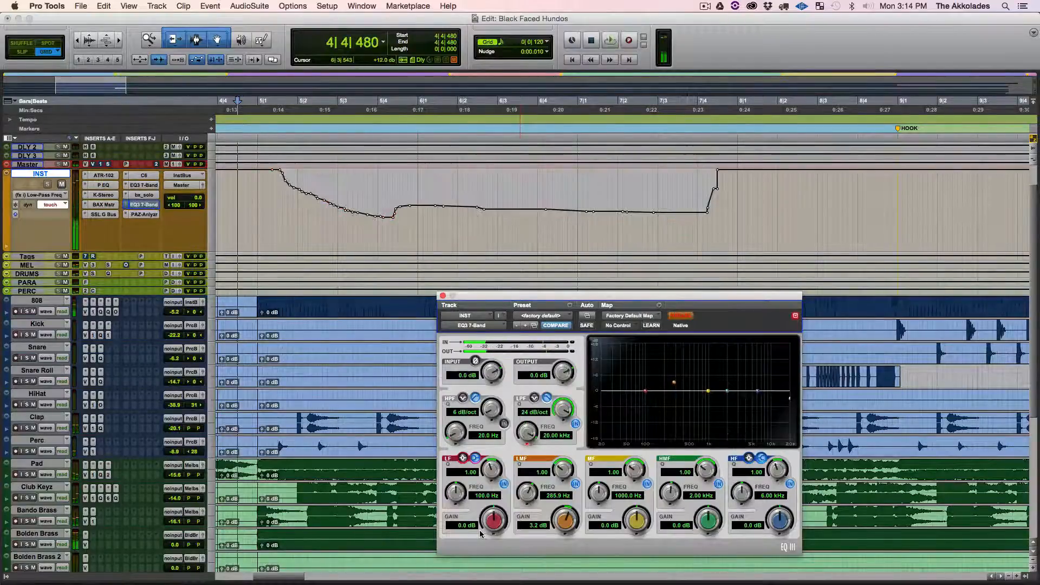
key("super+z")
- Record the low-pass frequency dropping at bar 5 and rising gradually to 20.00 kHz at the HOOK marker, and close the EQ
key("space")
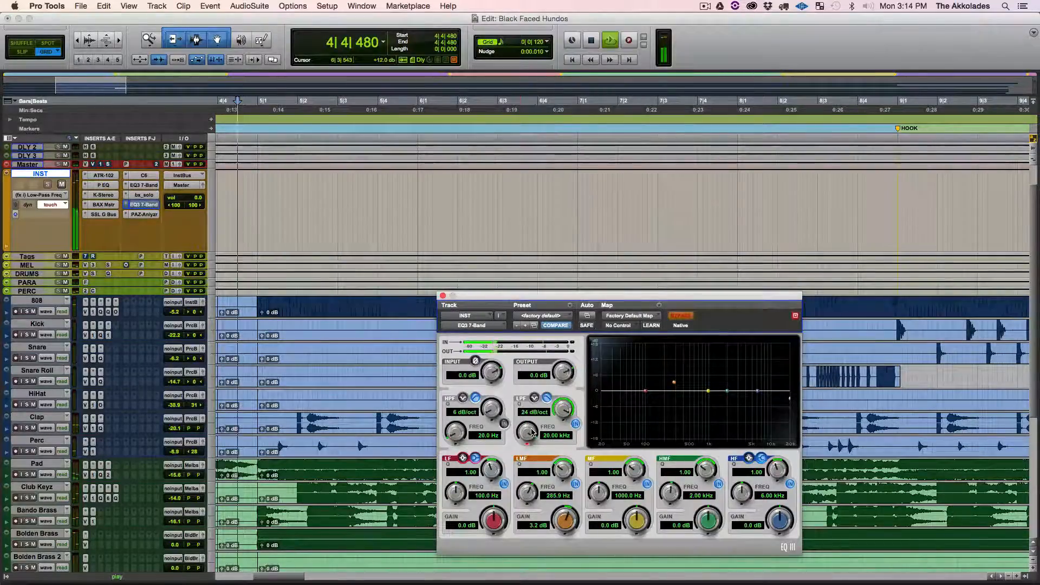
mouse_move(523, 440)
left_mouse_down()
mouse_move(512, 499)
mouse_move(492, 529)
mouse_move(557, 415)
left_mouse_up()
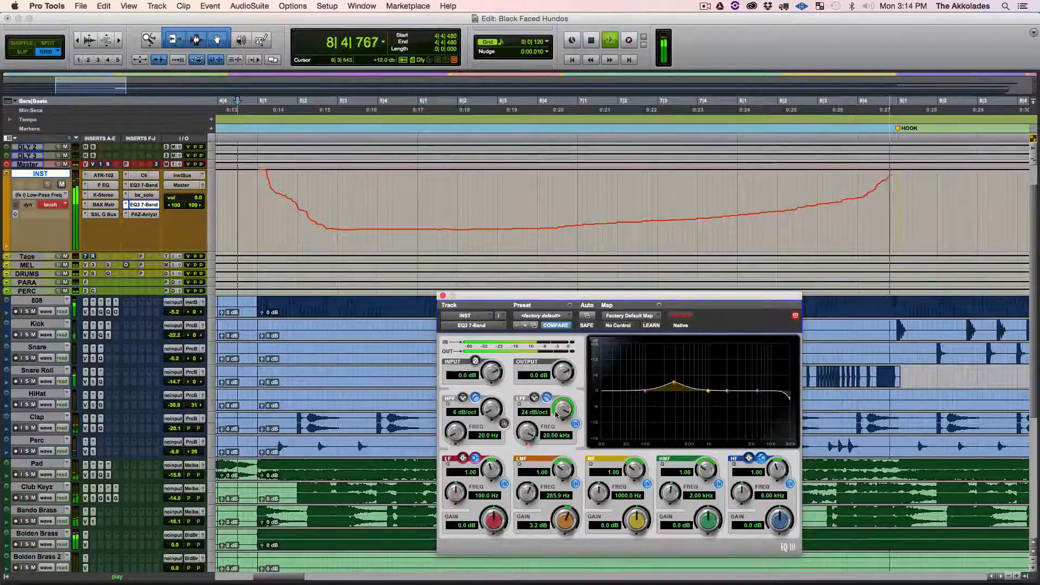
key("space")
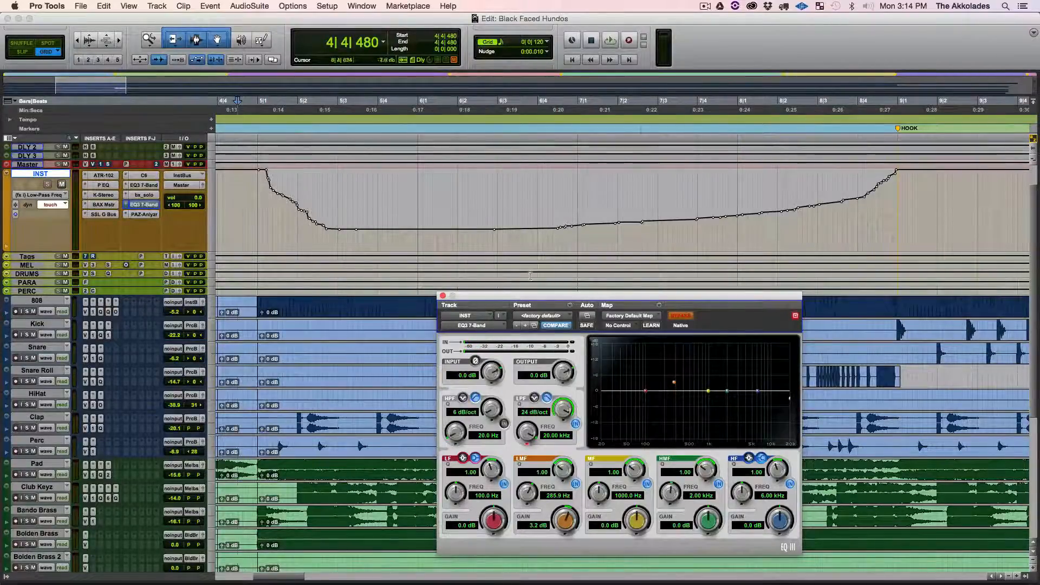
left_click(443, 297)
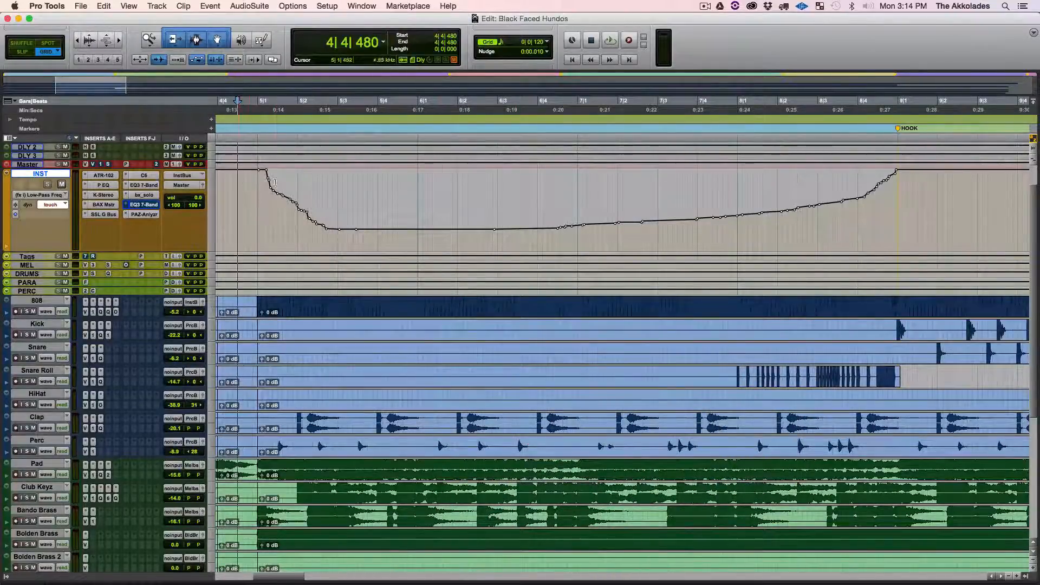
- In Slip mode, delete the Low-Pass Freq breakpoints from 5|1|146 to 5|2|851 to straighten the initial downward sweep
key("super+bracketright")
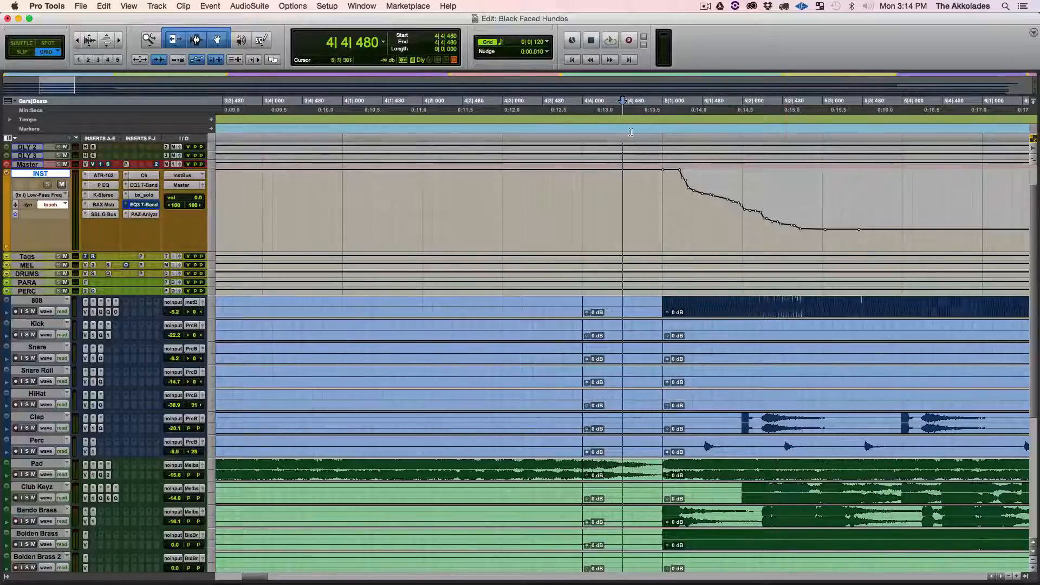
left_click(20, 52)
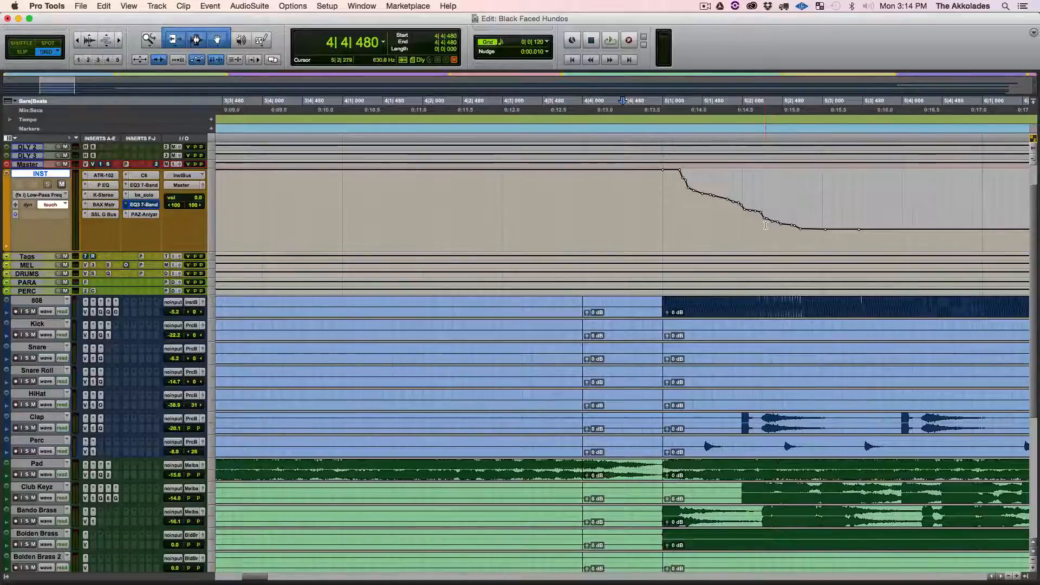
key("F2")
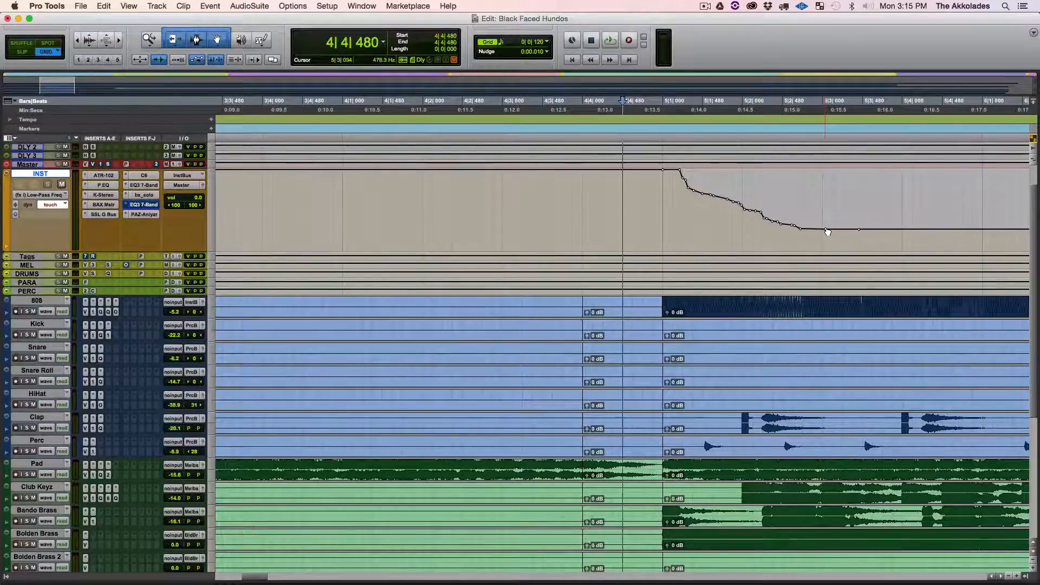
key("F3")
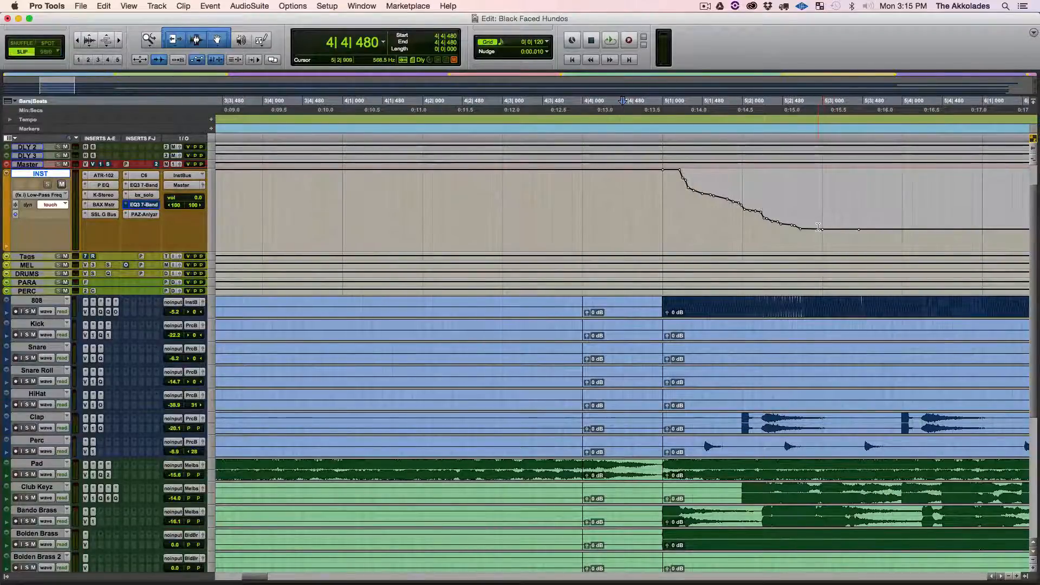
left_click_drag(813, 230, 675, 214)
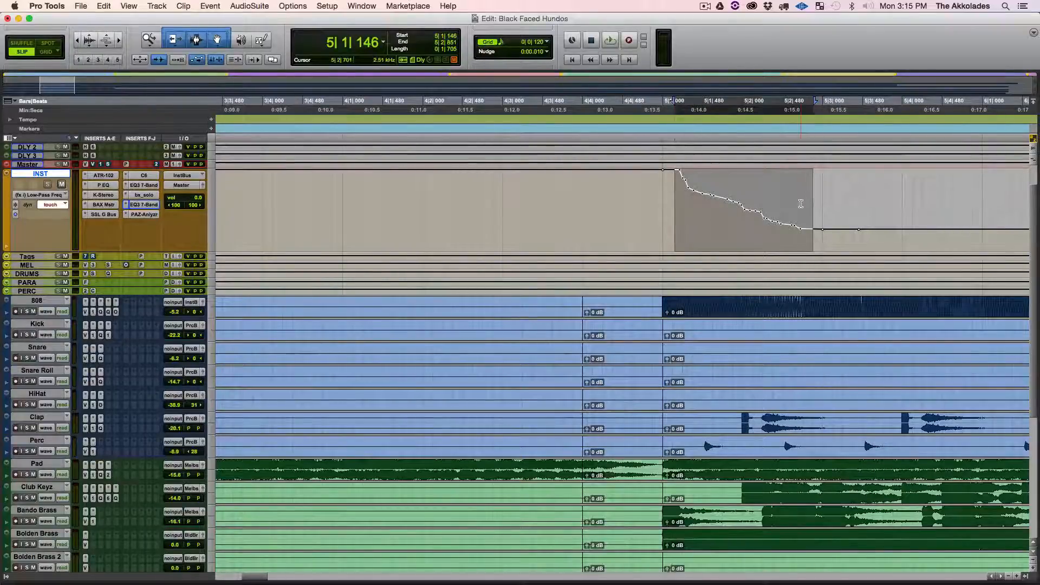
key("Delete")
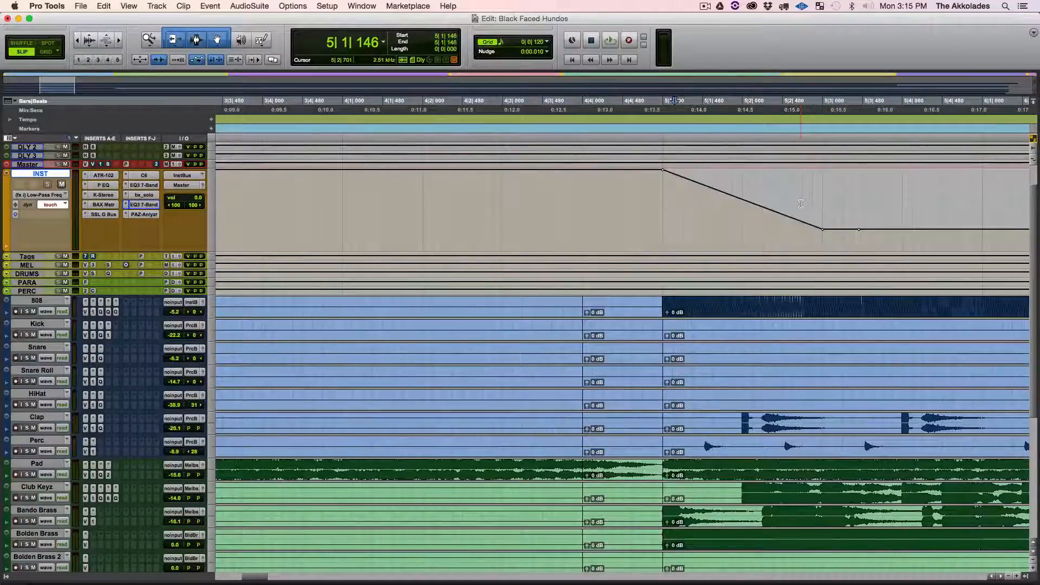
- Return to Grid mode and audition the straightened low-pass sweep from 4|4|840 and again from 4|4|480
key("F4")
left_click(656, 140)
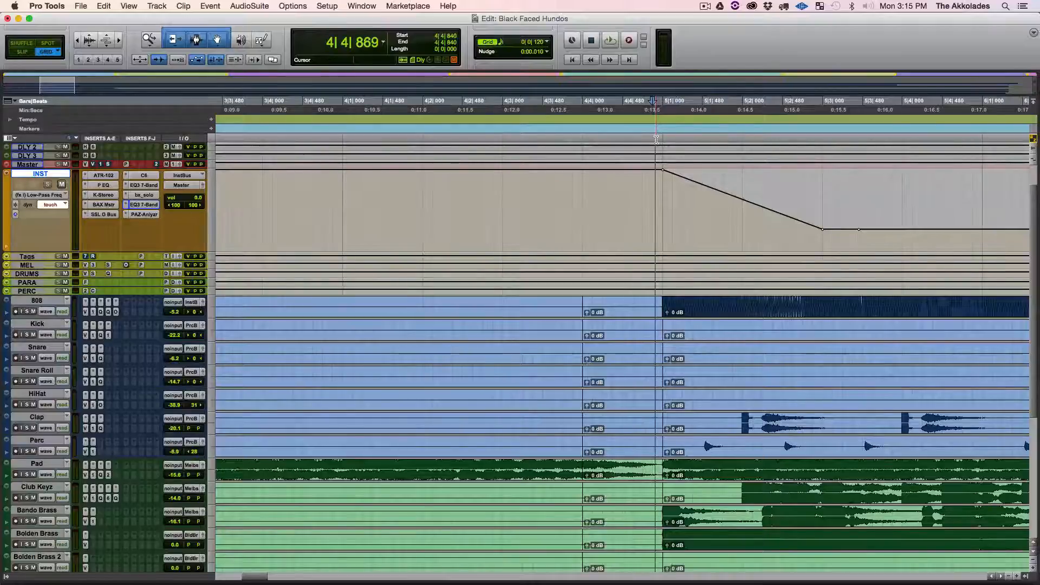
key("space")
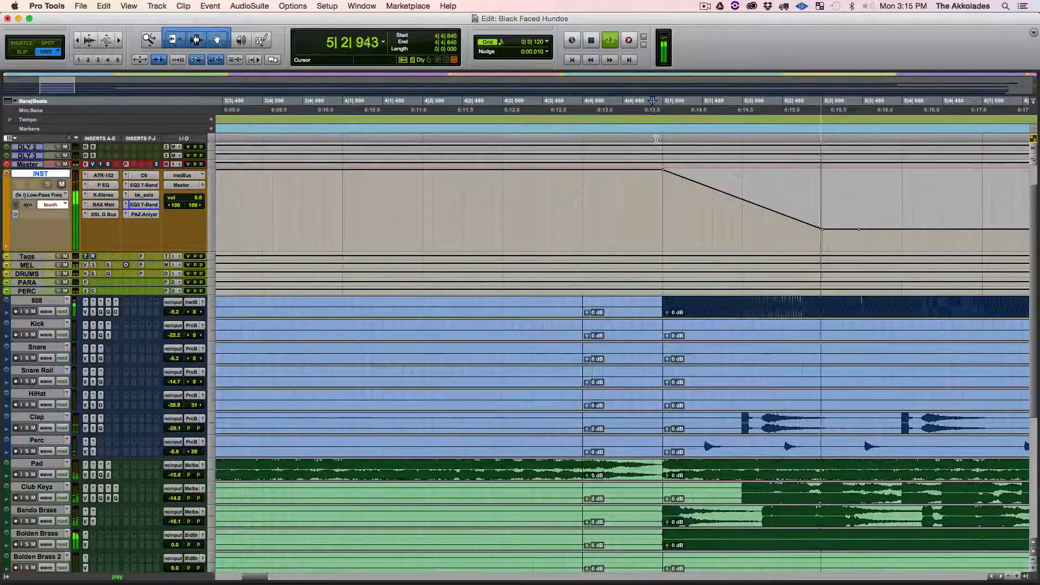
left_click(627, 138)
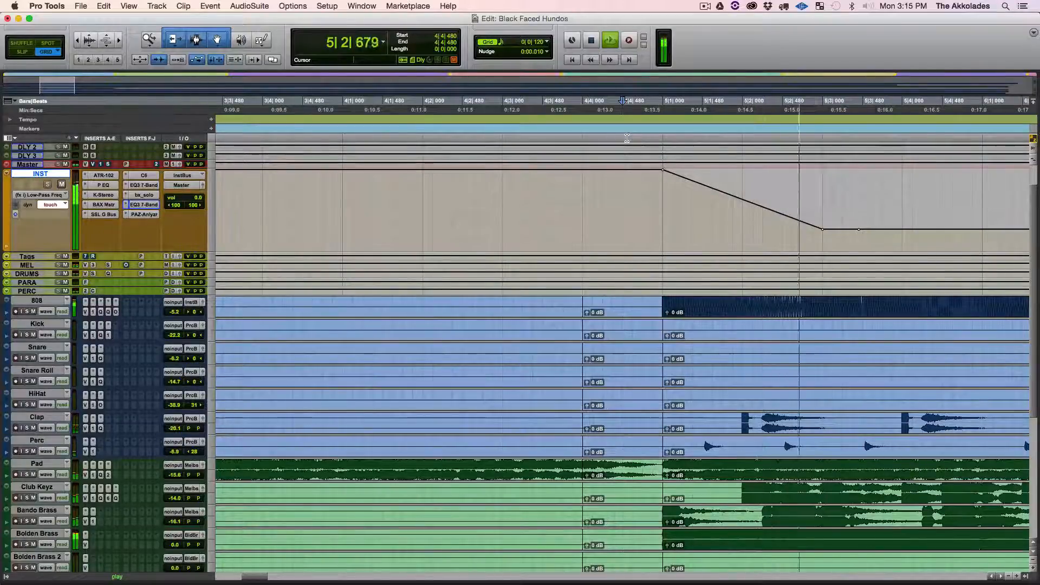
- Stop playback, add a Low-Pass Freq breakpoint at 5|1|120 on INST, pull it down to steepen the drop, and audition it
key("space")
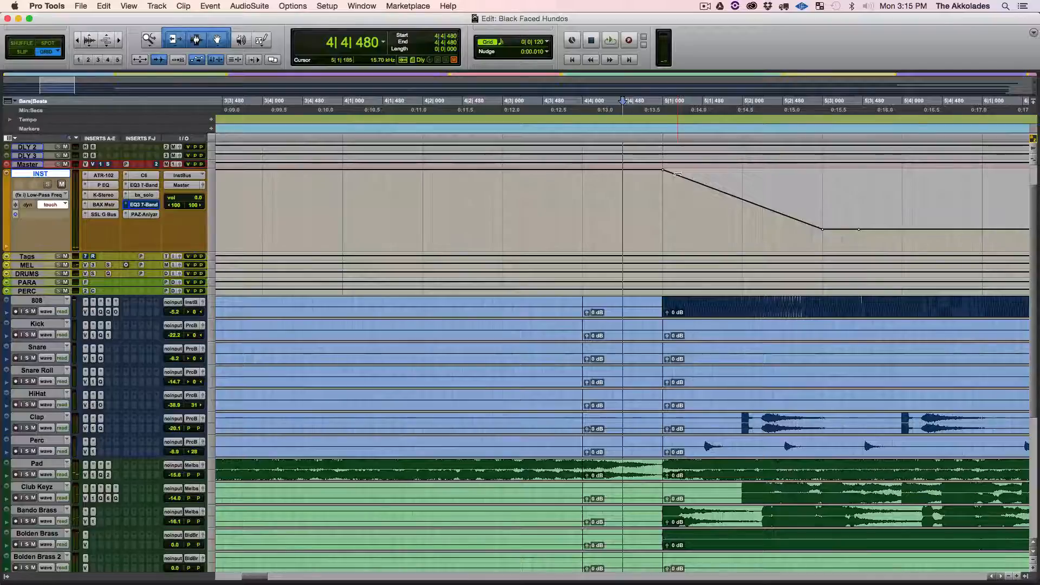
key("F4")
key("F4")
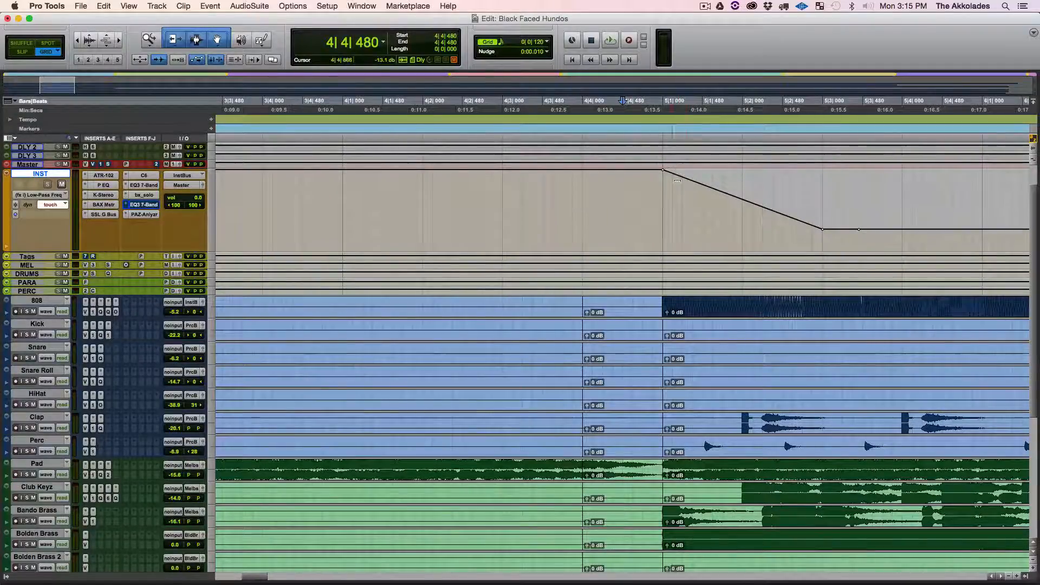
key("F8")
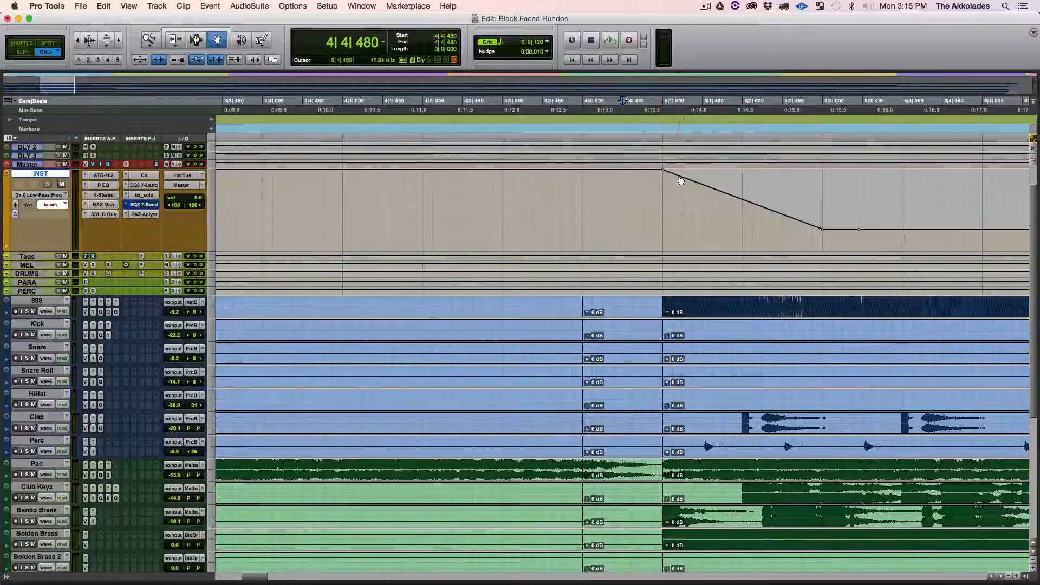
left_click(682, 178)
left_click_drag(682, 185, 674, 205)
key("space")
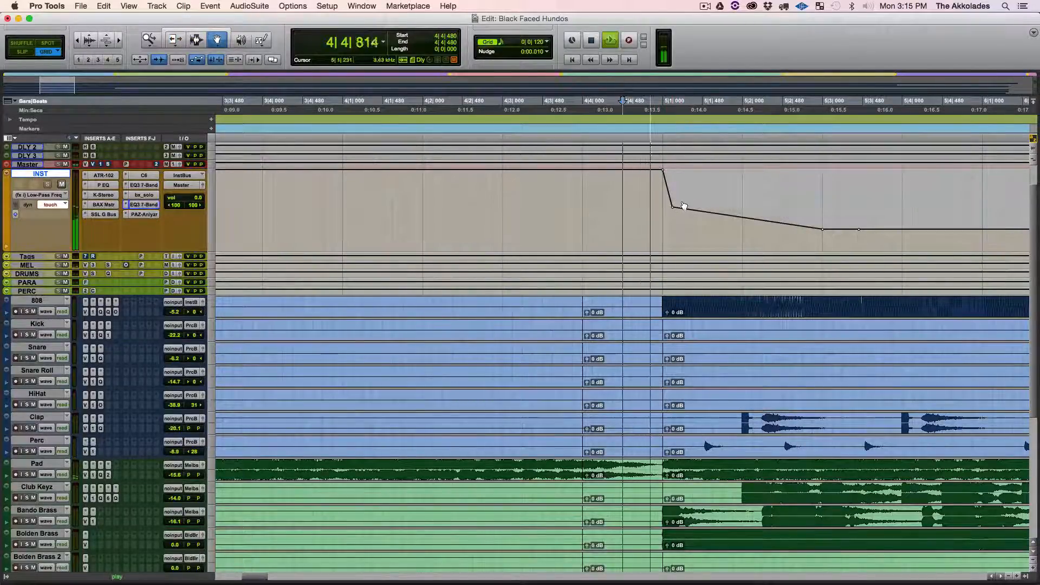
key("space")
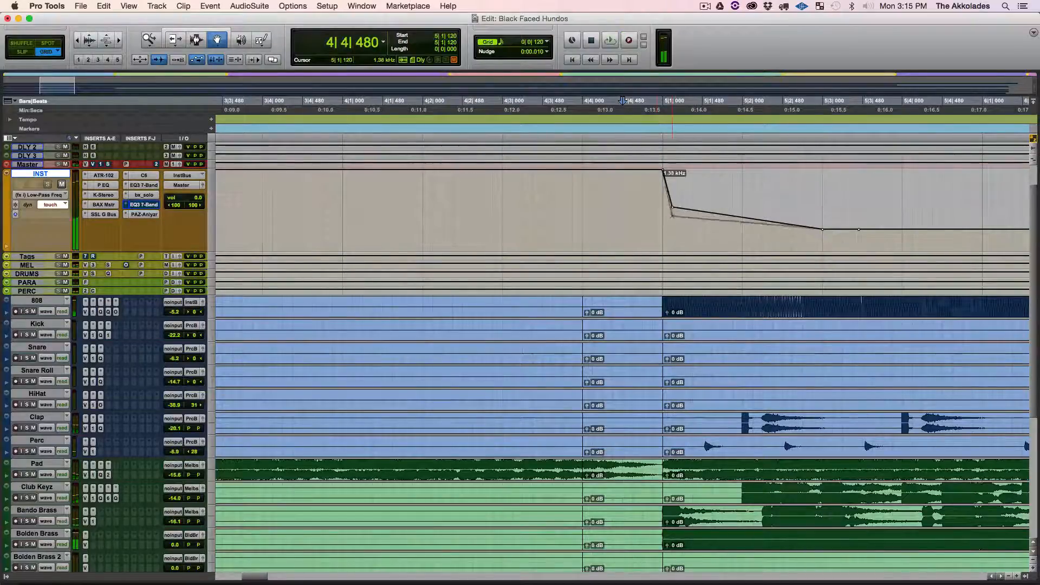
- Lower the Low-Pass Freq breakpoint at 5|1|120 to about 495 Hz and audition the drop from 4|4|480
left_click_drag(672, 208, 672, 229)
key("space")
key("space")
key("super+z")
key("space")
key("space")
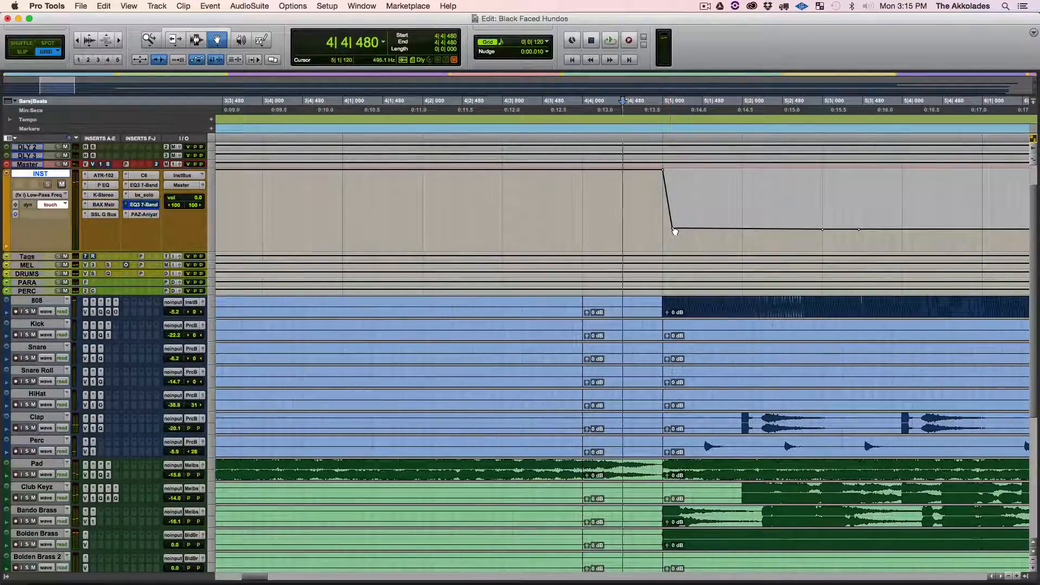
key("space")
key("space")
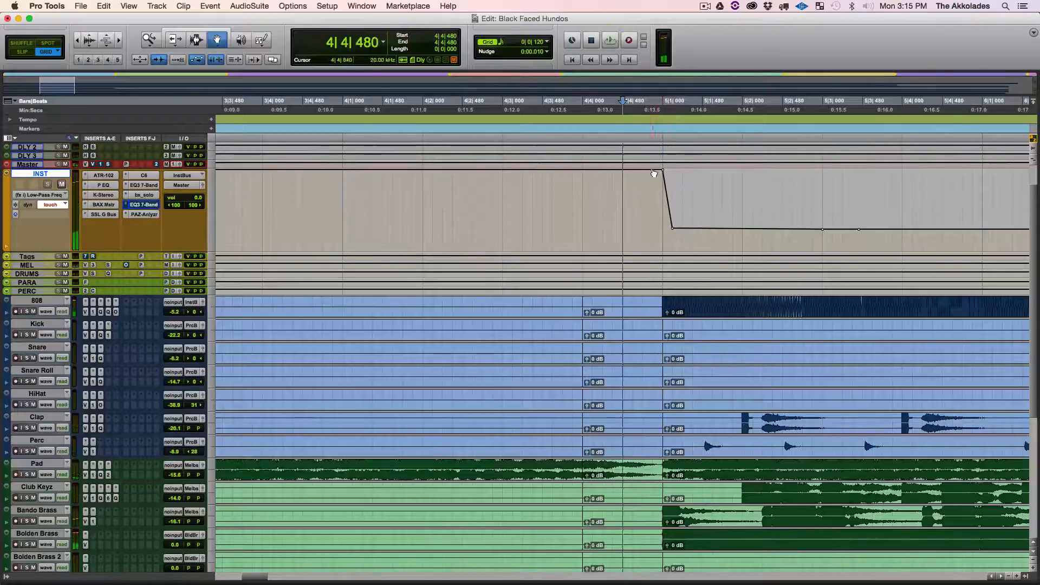
- Reshape the low-pass drop to run from 4|4|720 down to 5|1|000, delete the old 20.00 kHz breakpoint at bar 5, and audition it
left_click(661, 173)
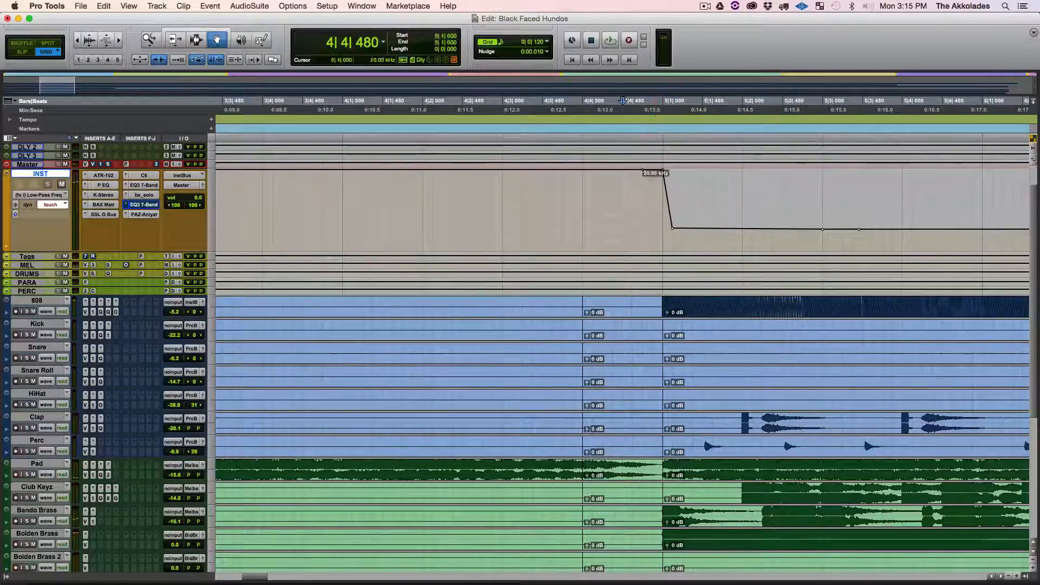
left_click_drag(662, 213, 662, 226)
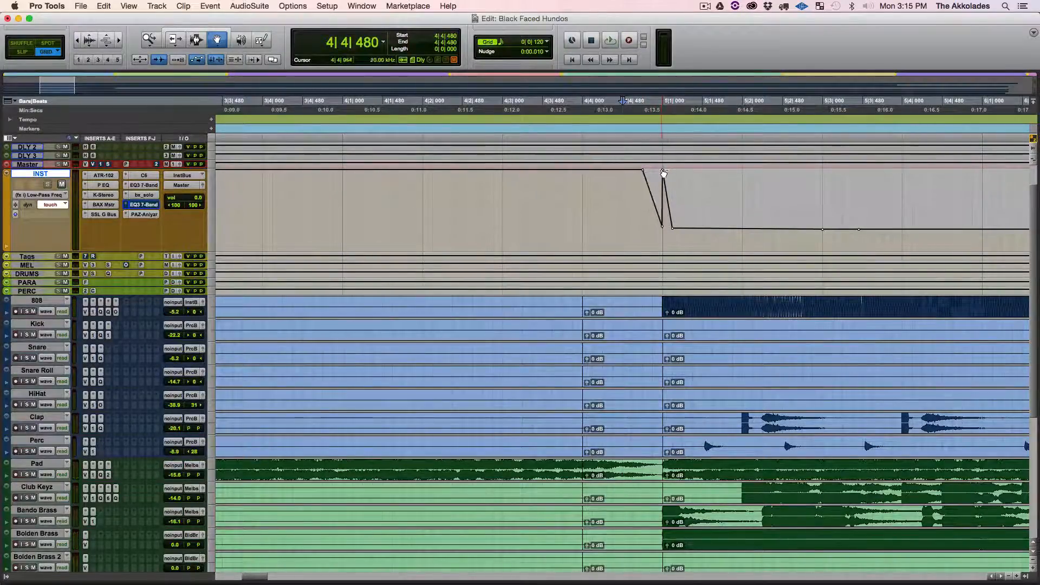
left_click(664, 171, "alt")
key("space")
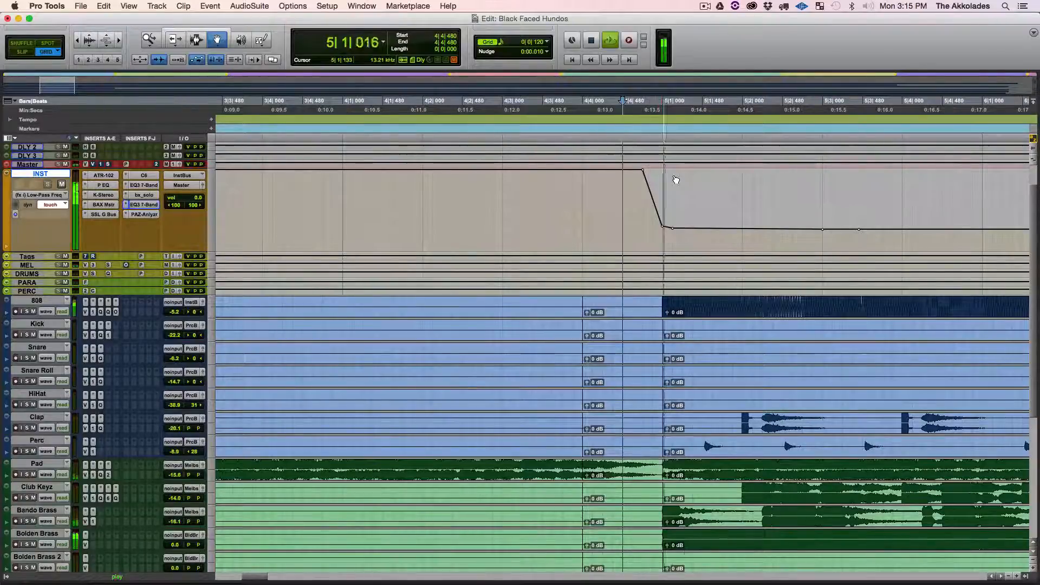
key("space")
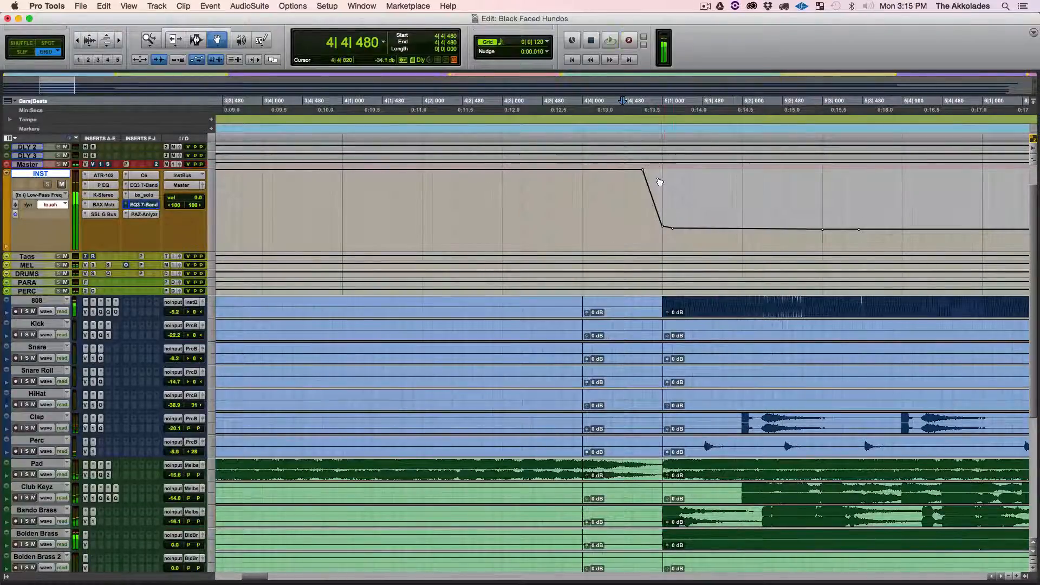
- Audition the reshaped filter drop into bar 5 repeatedly from 4|4|480
scroll(671, 228, "right", 2)
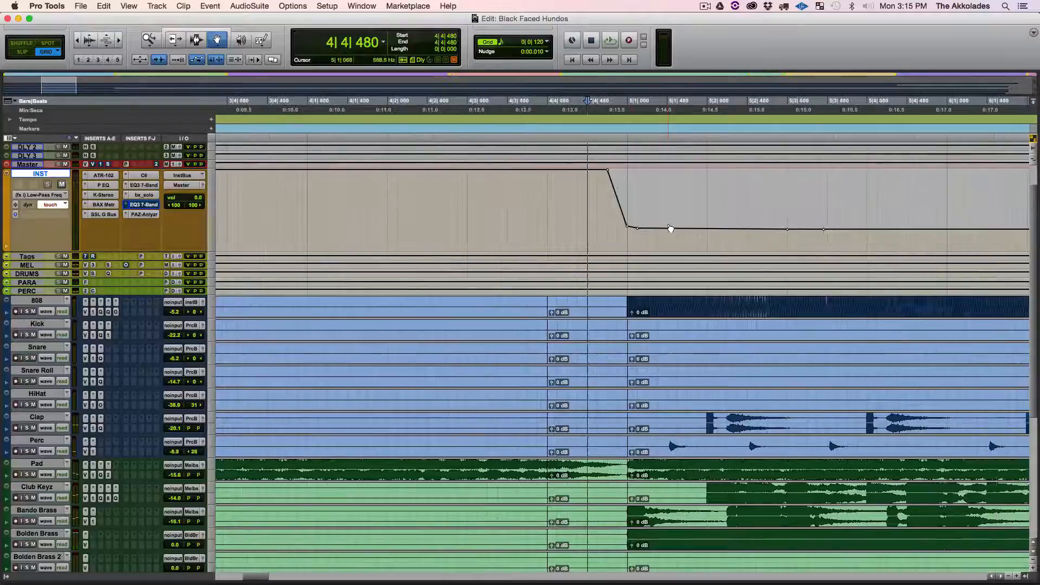
scroll(663, 229, "right", 2)
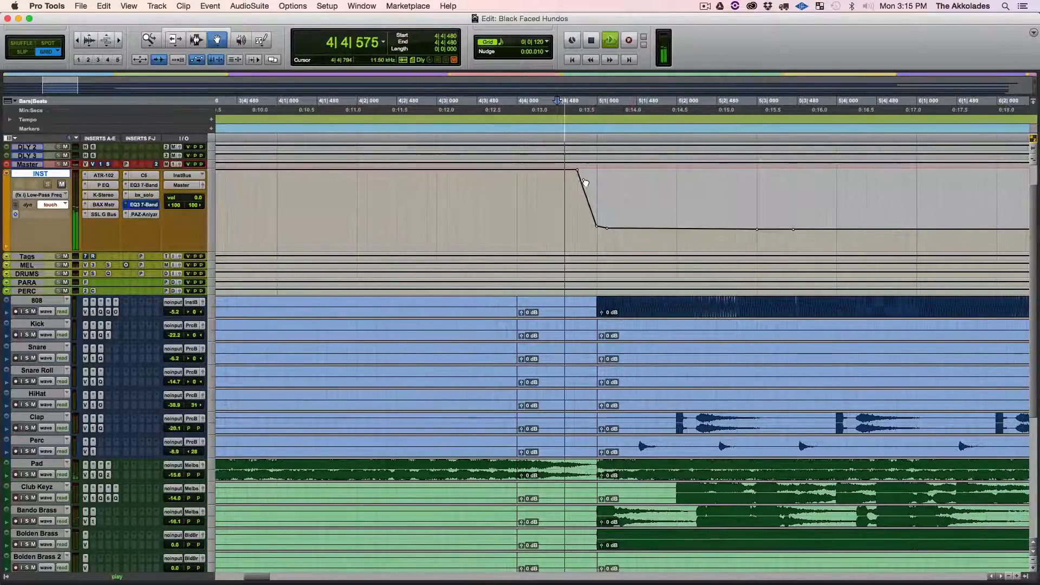
key("space")
key("space")
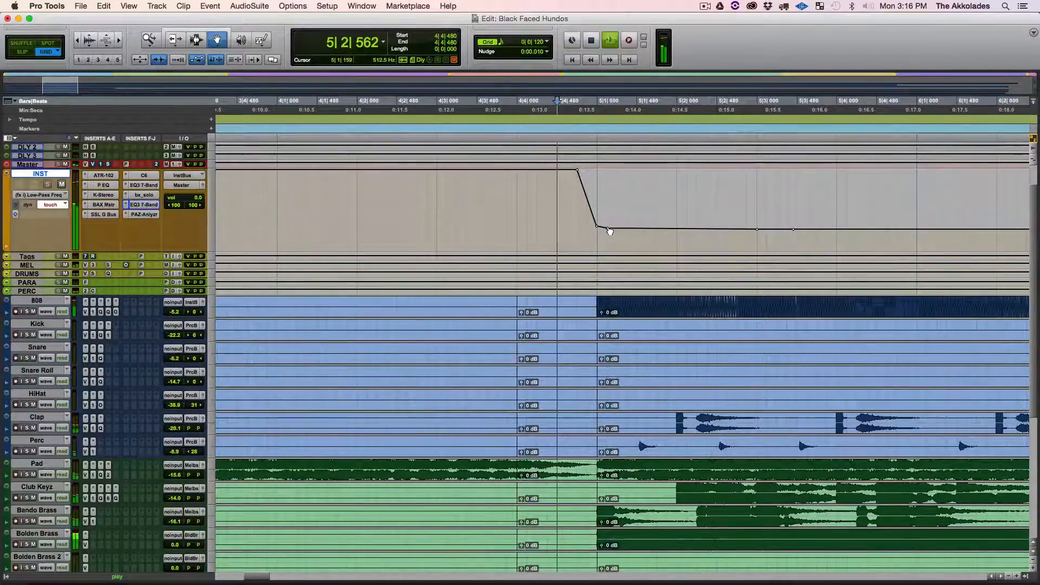
key("space")
key("space")
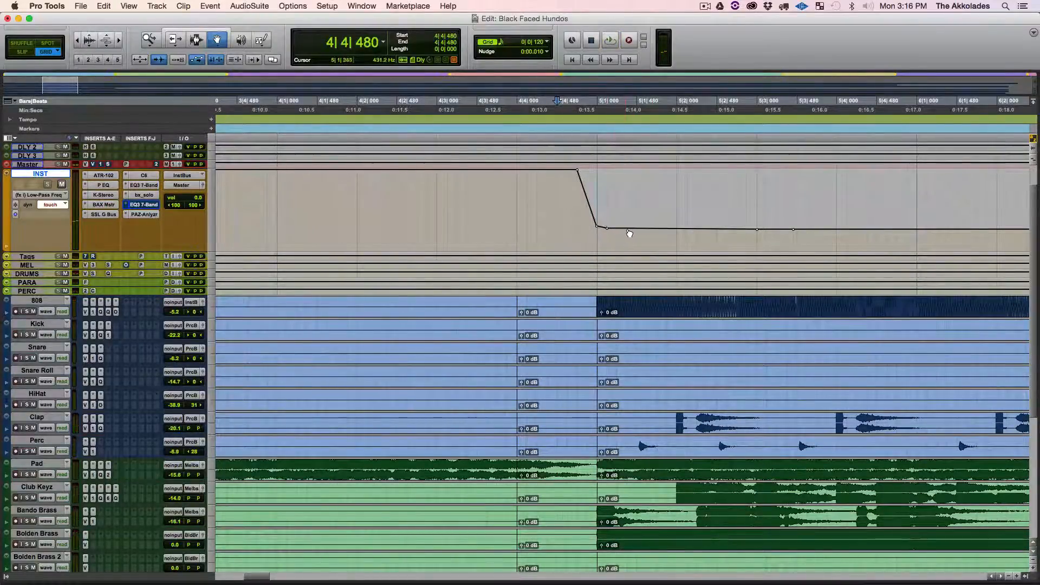
- Lower the Low-Pass Freq at 5|1|000 to about 225 Hz, with the next breakpoint at 5|1|480, and audition the dip
left_click(598, 228)
left_click_drag(597, 226, 603, 242)
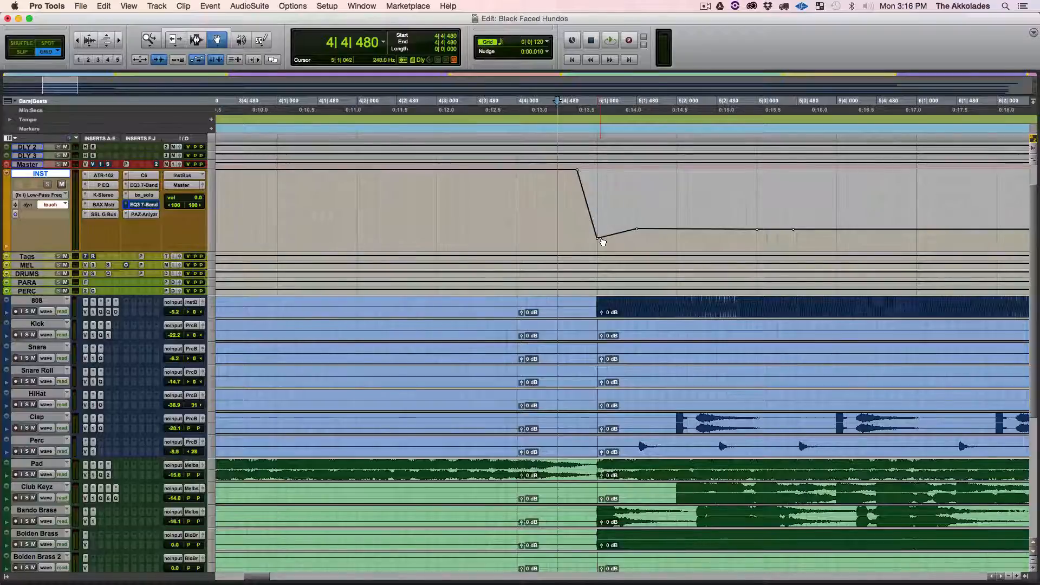
key("space")
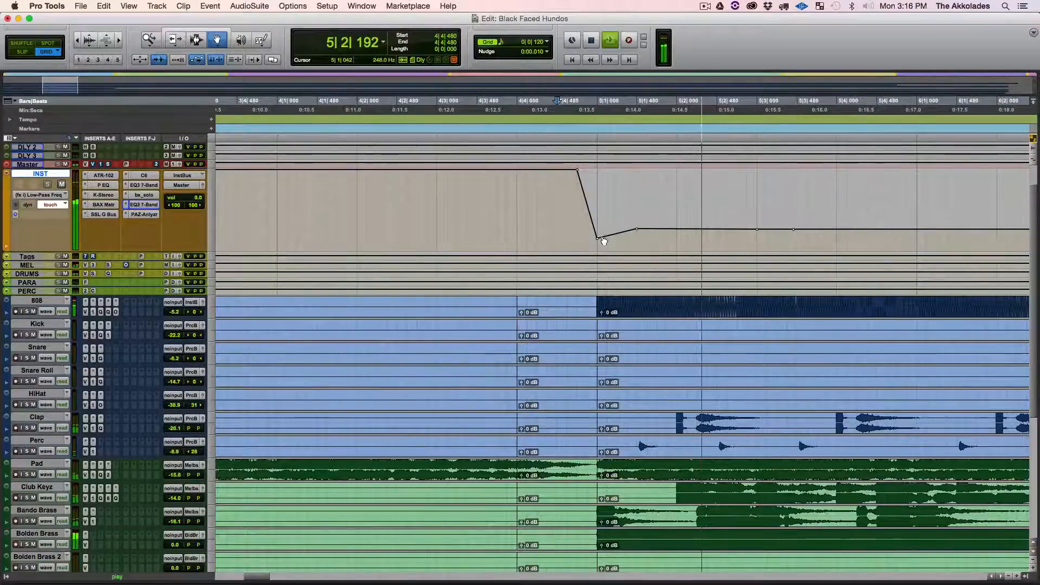
key("space")
left_click(598, 239)
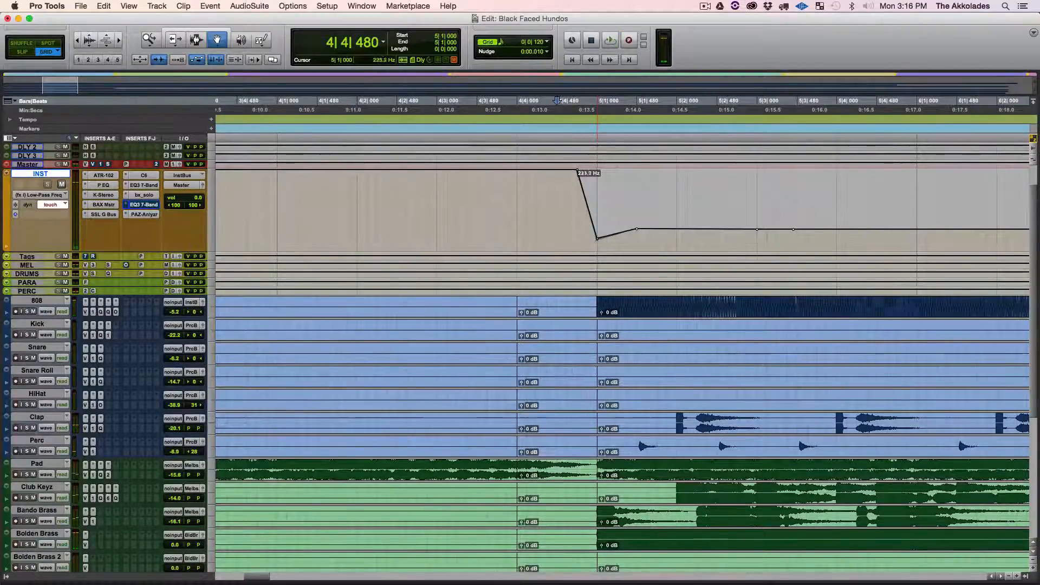
key("space")
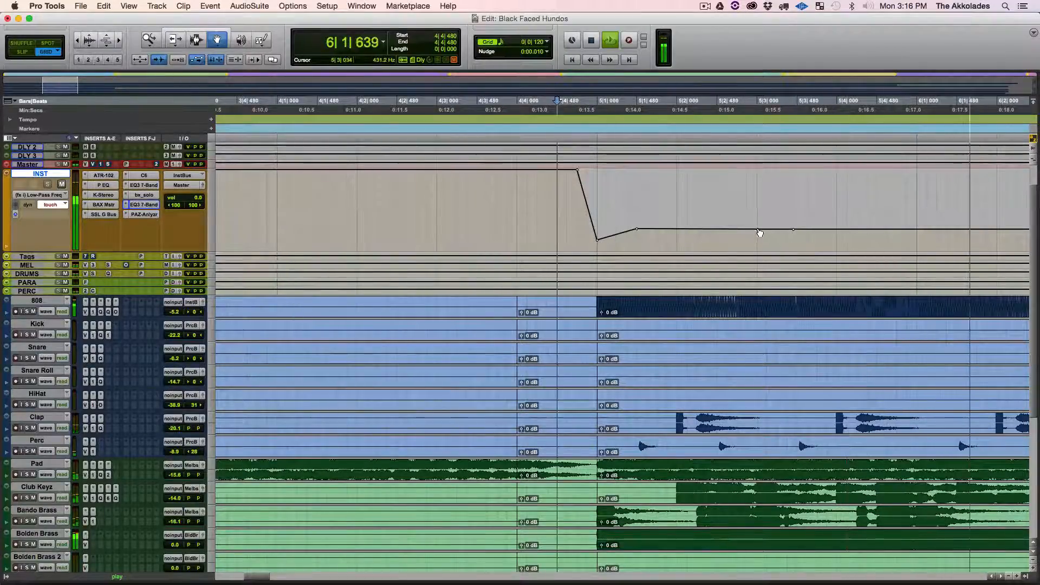
key("space")
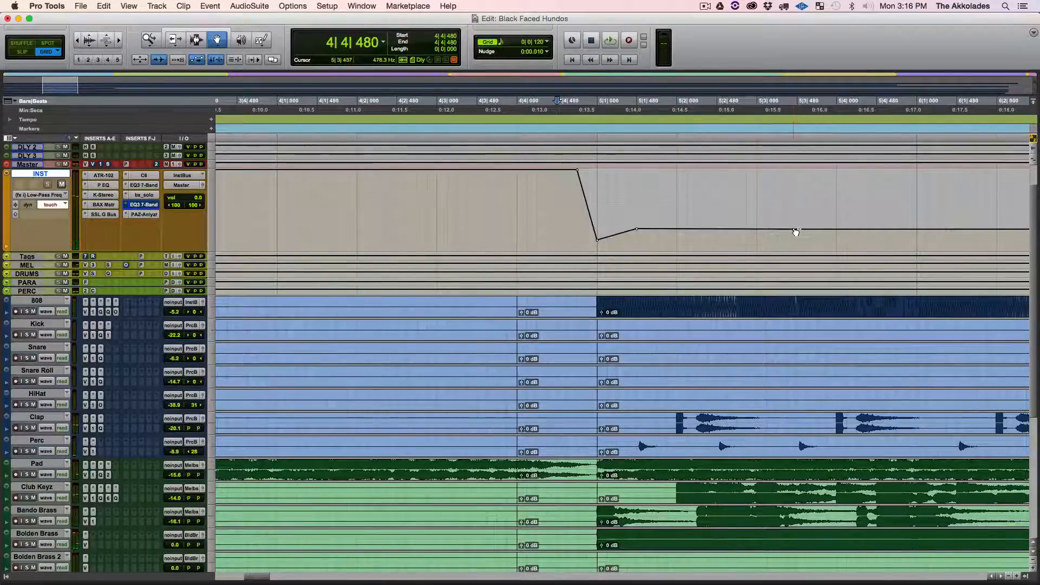
- Align the Low-Pass Freq breakpoint before the upward sweep to 6|3|000 and save the session
scroll(739, 256, "right", 5)
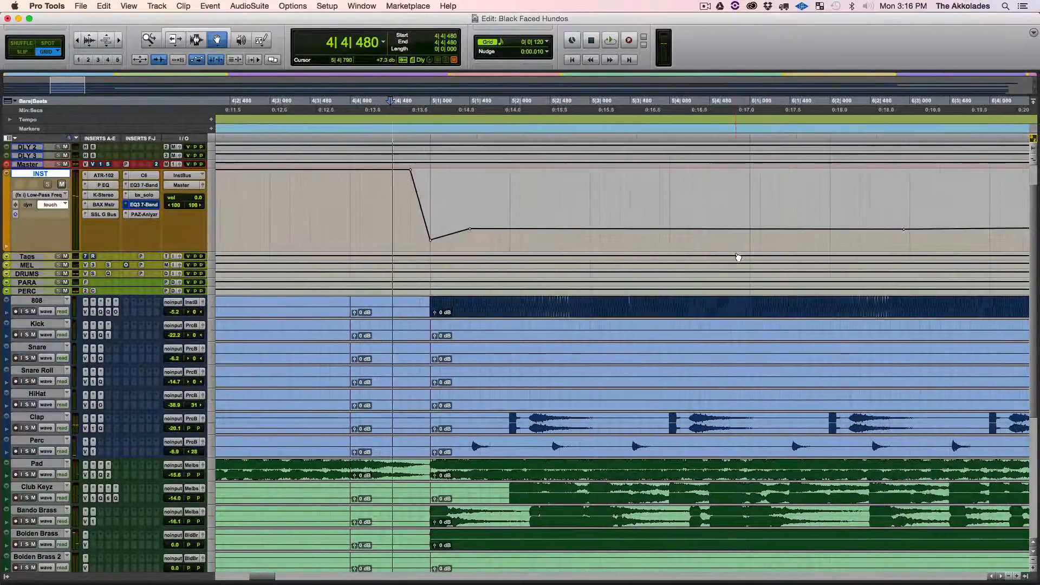
key("space")
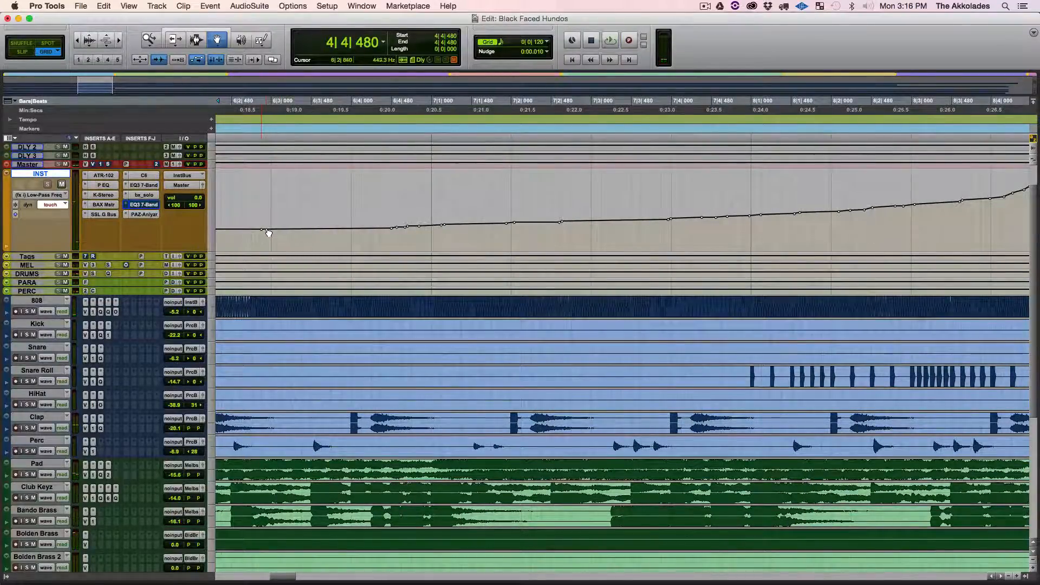
left_click_drag(267, 231, 265, 230)
key("super+z")
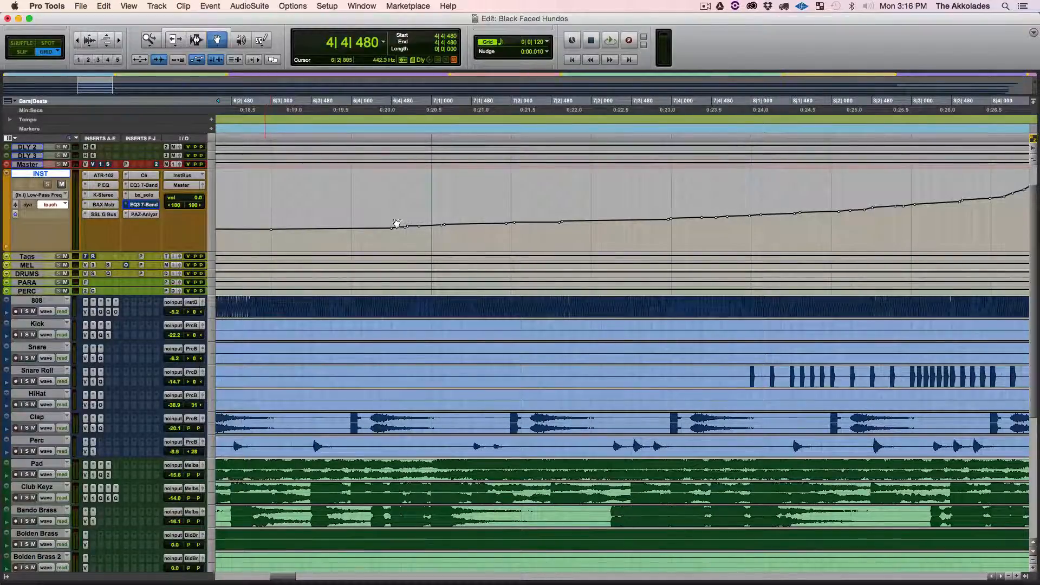
key("super+s")
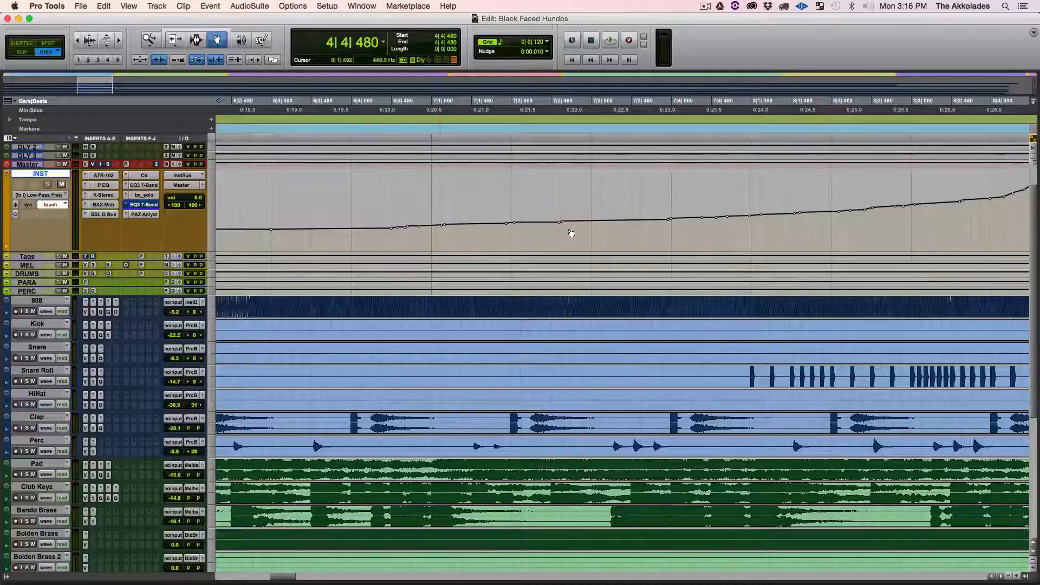
- Reduce the vertical zoom of the audio waveforms across the tracks
key("alt+super+[")
key("alt+super+[")
key("alt+super+[")
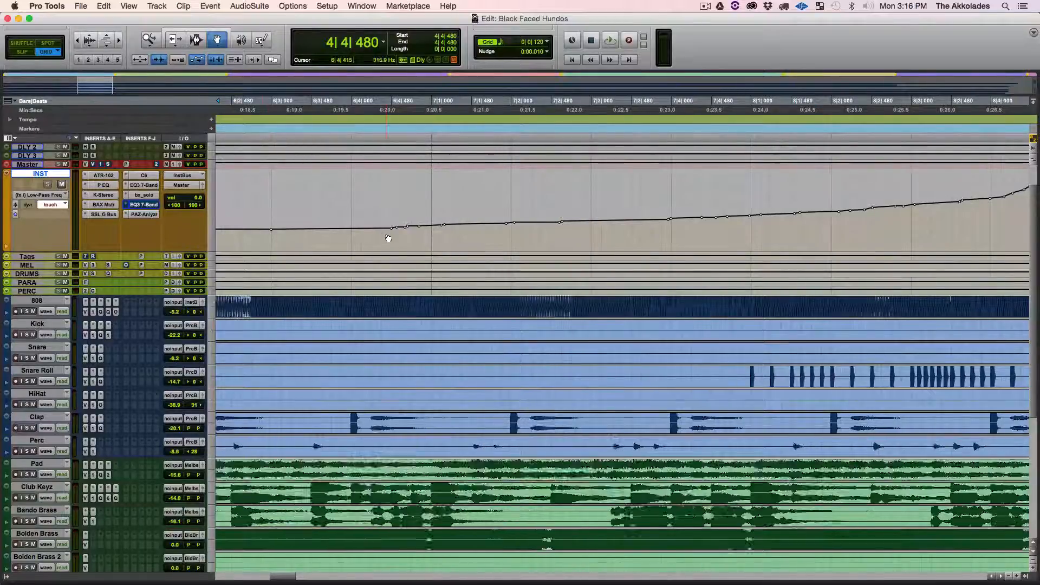
key("alt+super+]")
key("alt+super+]")
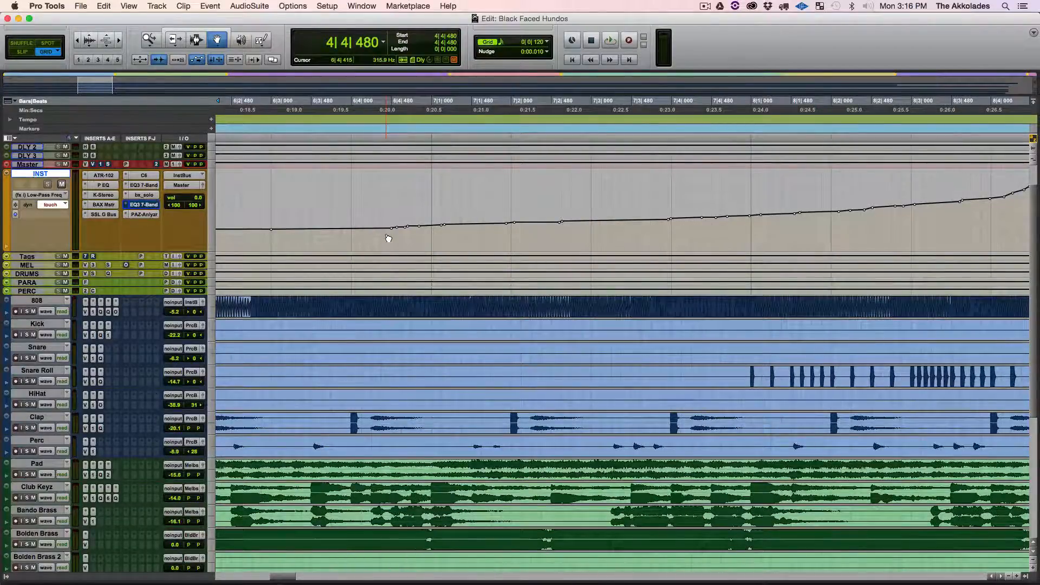
- In Slip mode, delete the Low-Pass Freq breakpoints from 6|4|168 to 8|4|030 and save the session
key("super+[")
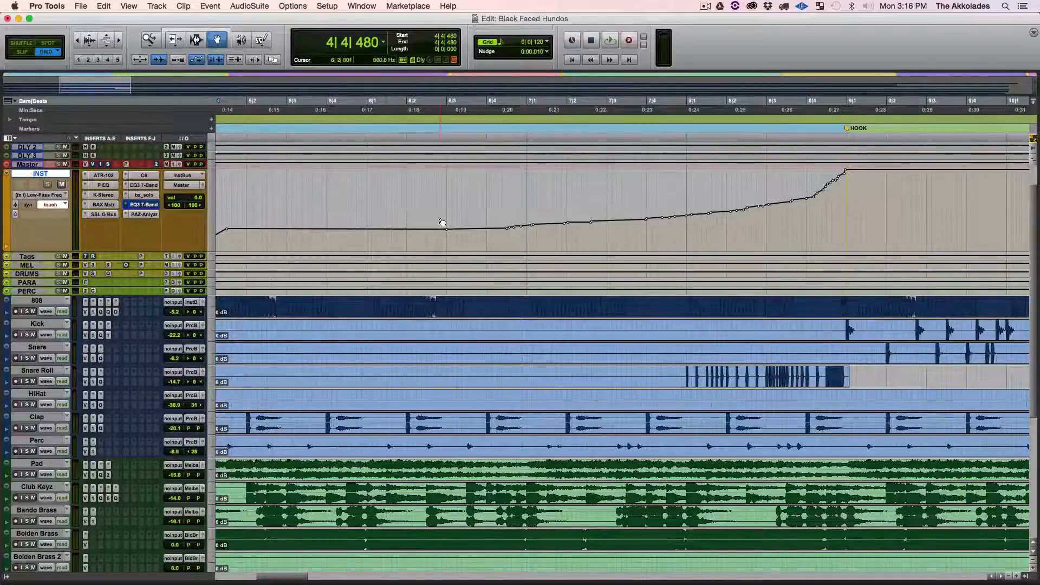
key("F2")
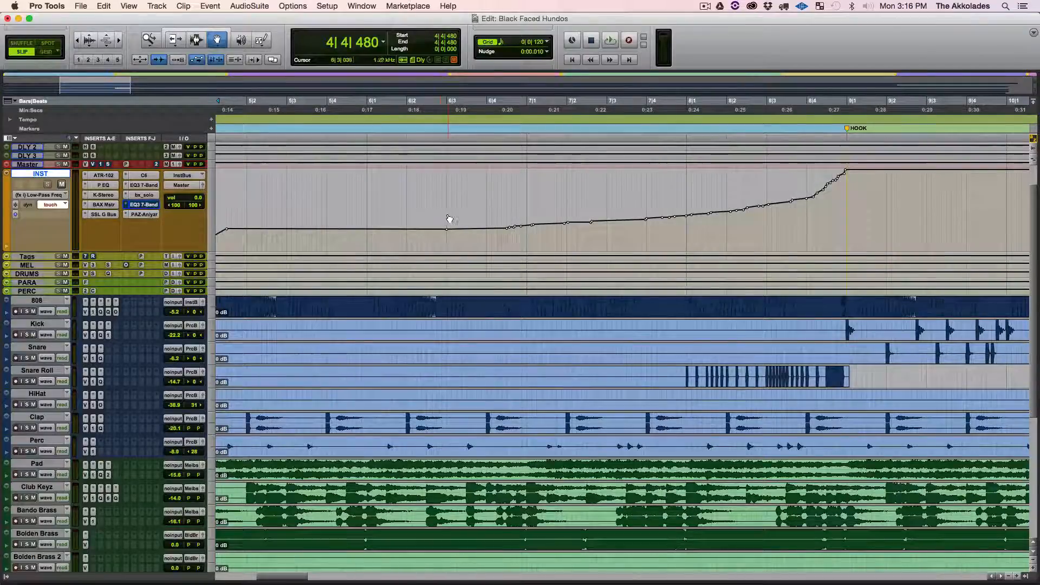
left_click(208, 31)
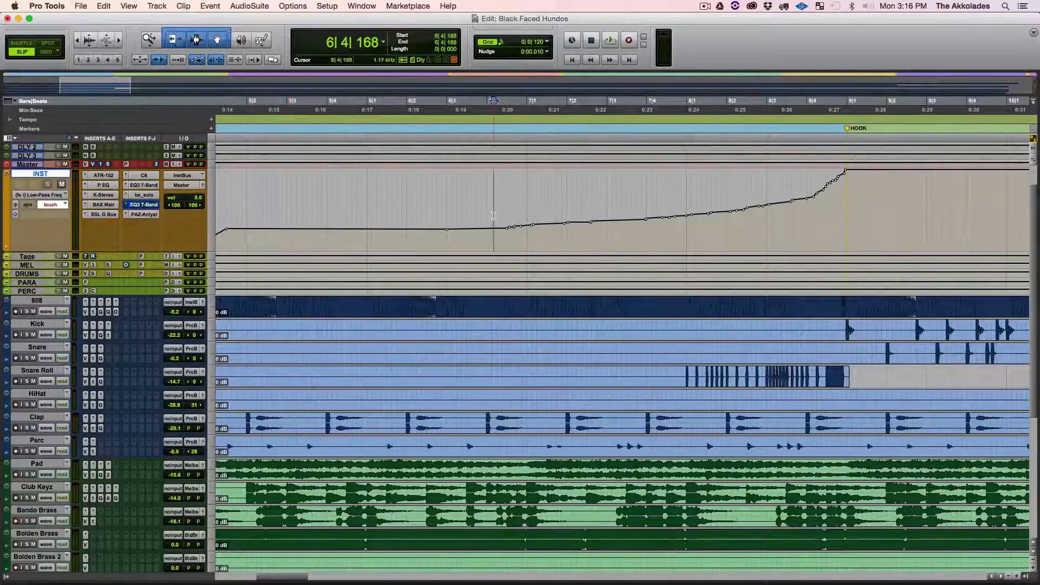
left_click_drag(494, 216, 808, 218)
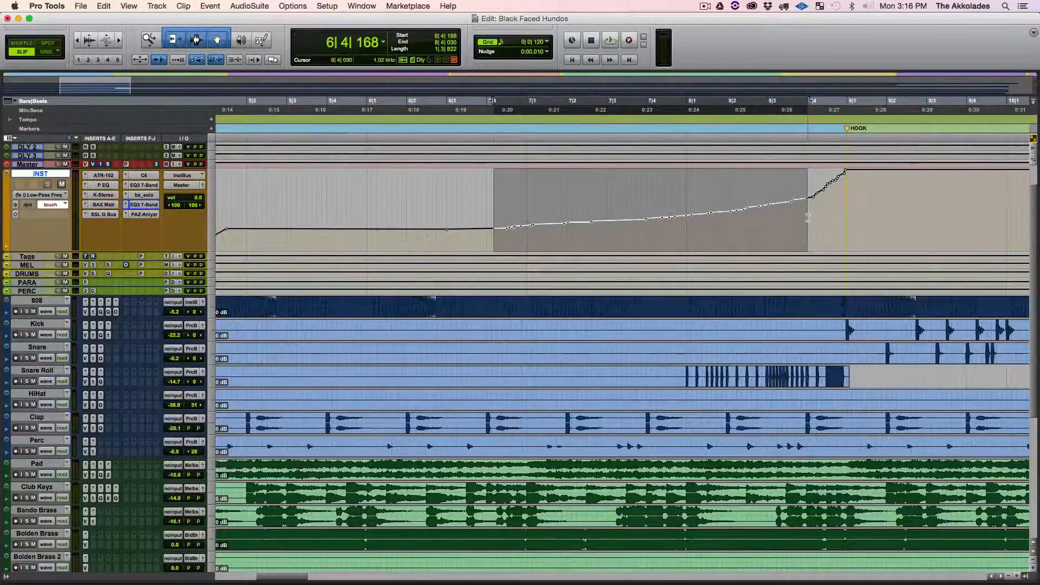
key("Delete")
key("super+s")
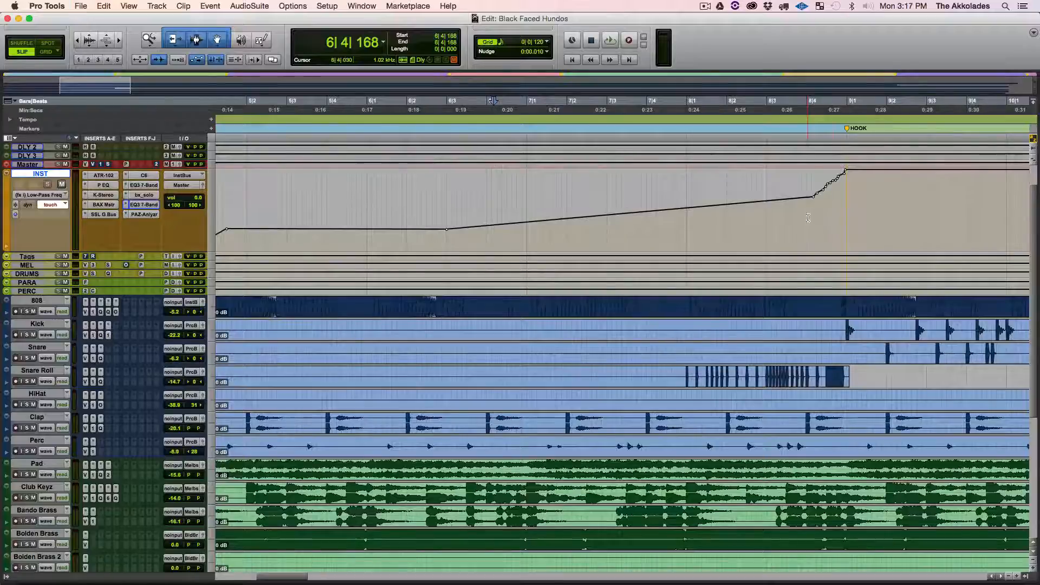
- Delete the remaining Low-Pass Freq breakpoints from 8|4|086 to just before the HOOK marker and save the session
left_click(848, 203)
key("super+]")
key("super+]")
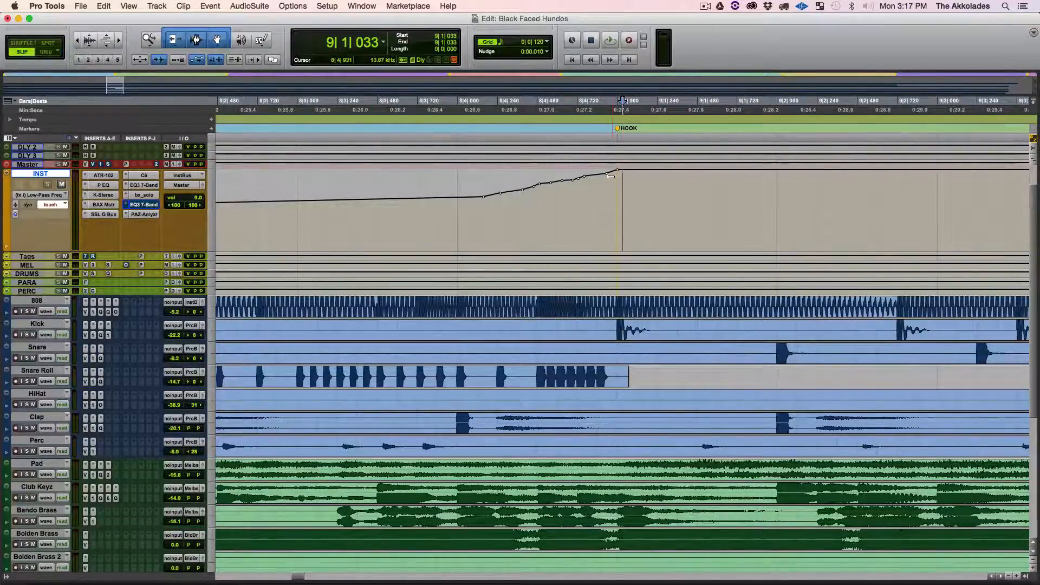
left_click_drag(612, 202, 471, 215)
key("Delete")
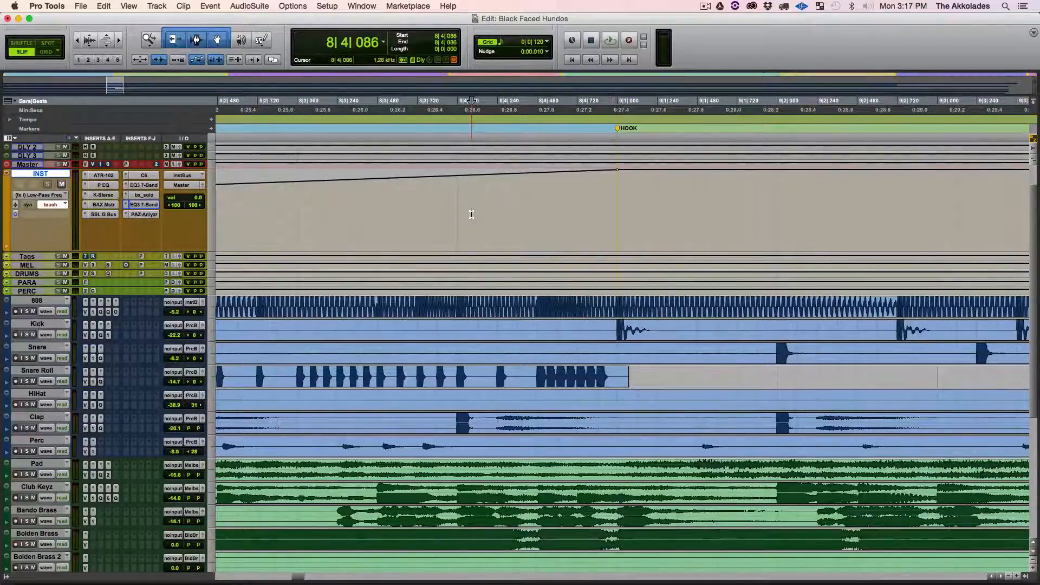
key("super+s")
- Examine the complete Low-Pass Freq curve on INST across the INTRO and HOOK sections
key("super+[")
key("super+[")
key("super+[")
key("super+[")
key("super+[")
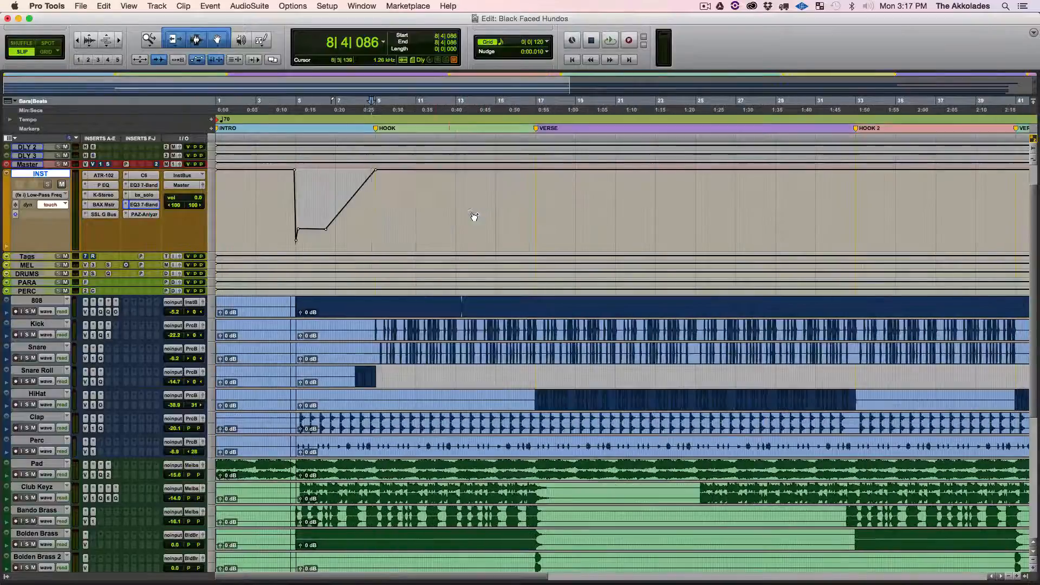
key("super+]")
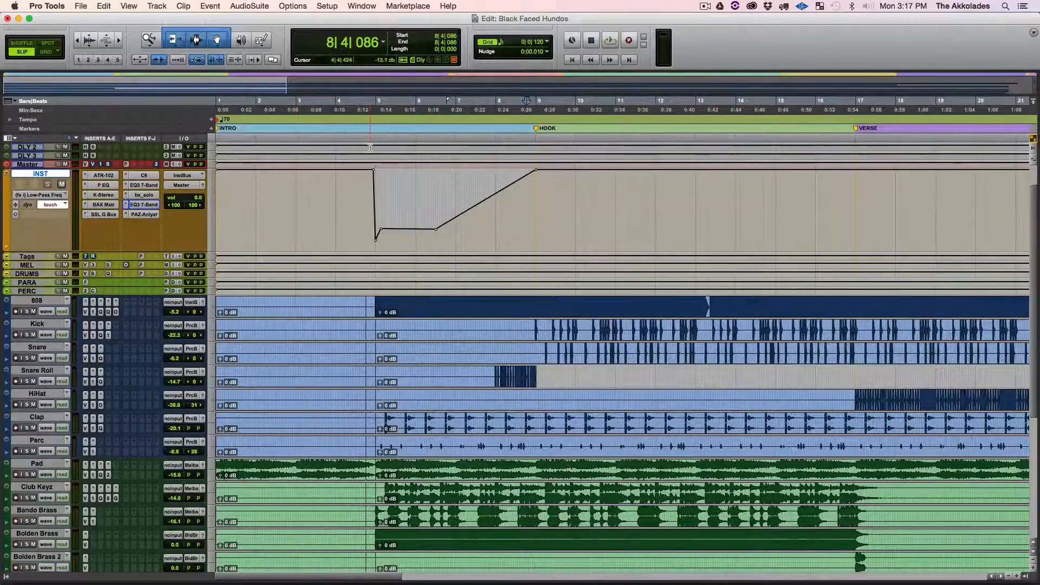
- Switch to Grid mode and play back the Low-Pass Freq sweep from 4|4|000 until just after the HOOK marker
key("F4")
left_click(366, 139)
key("space")
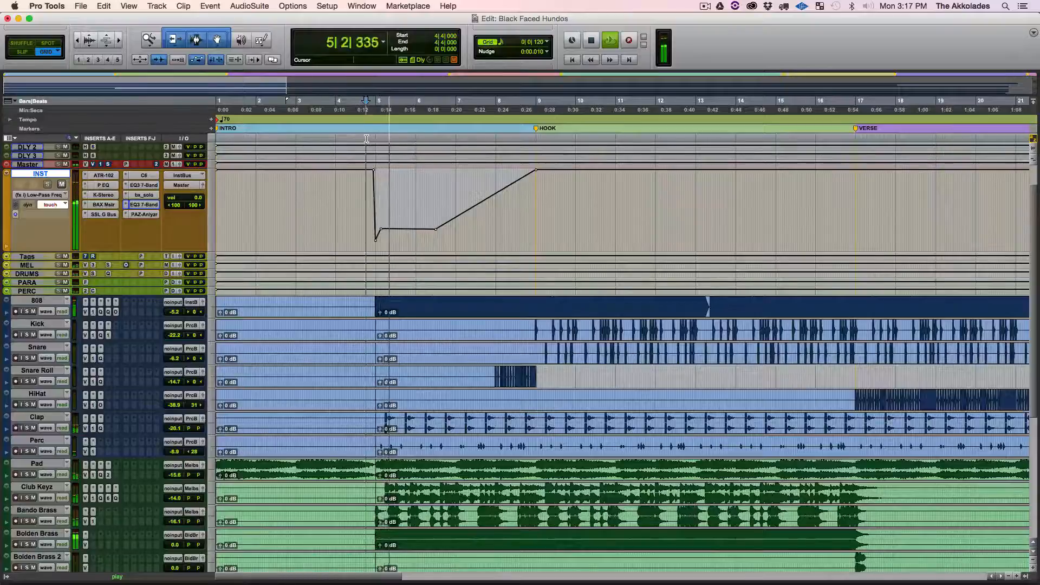
key("super+]")
key("super+]")
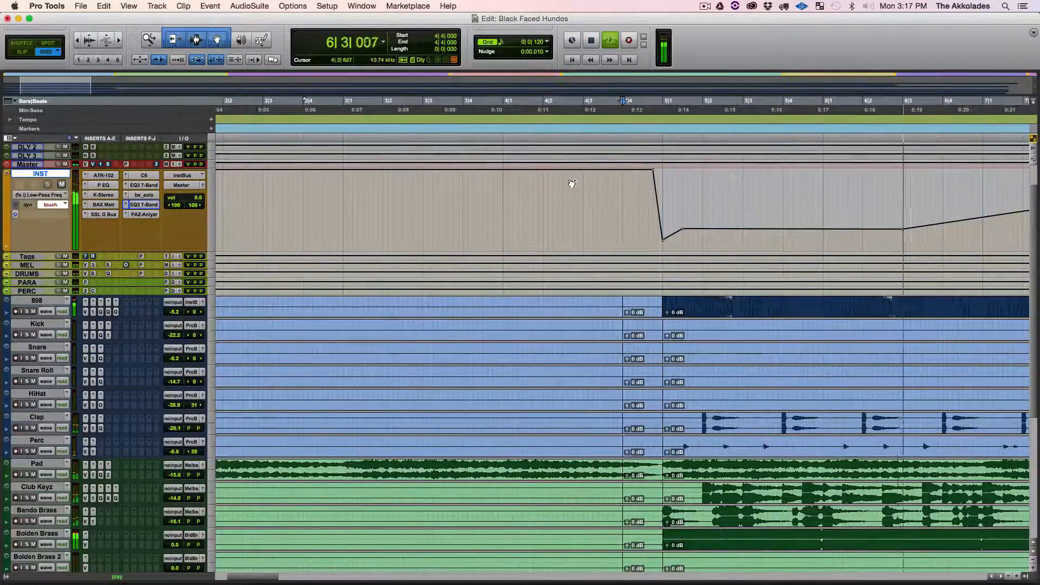
key("super+[")
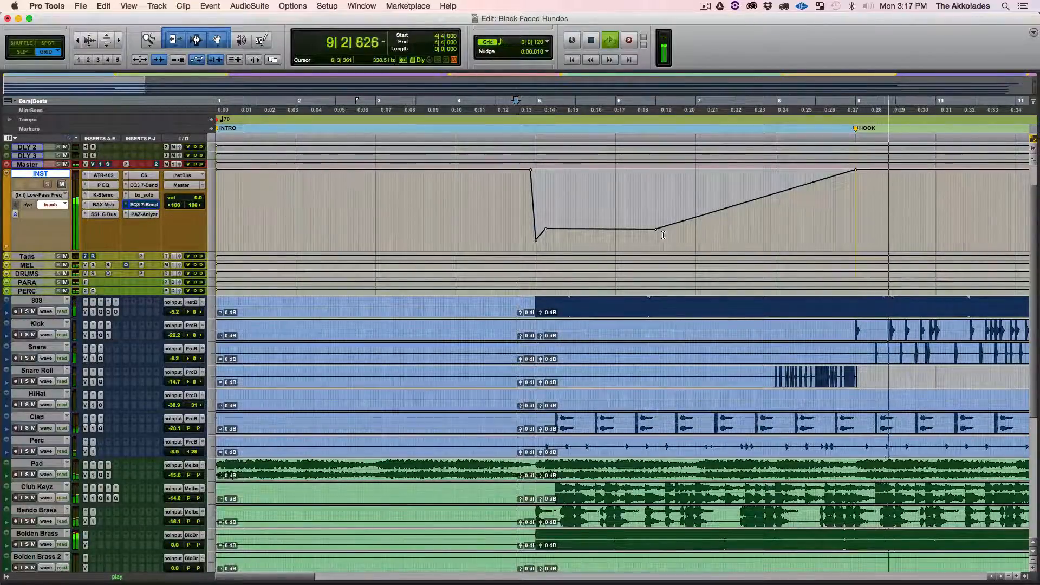
key("space")
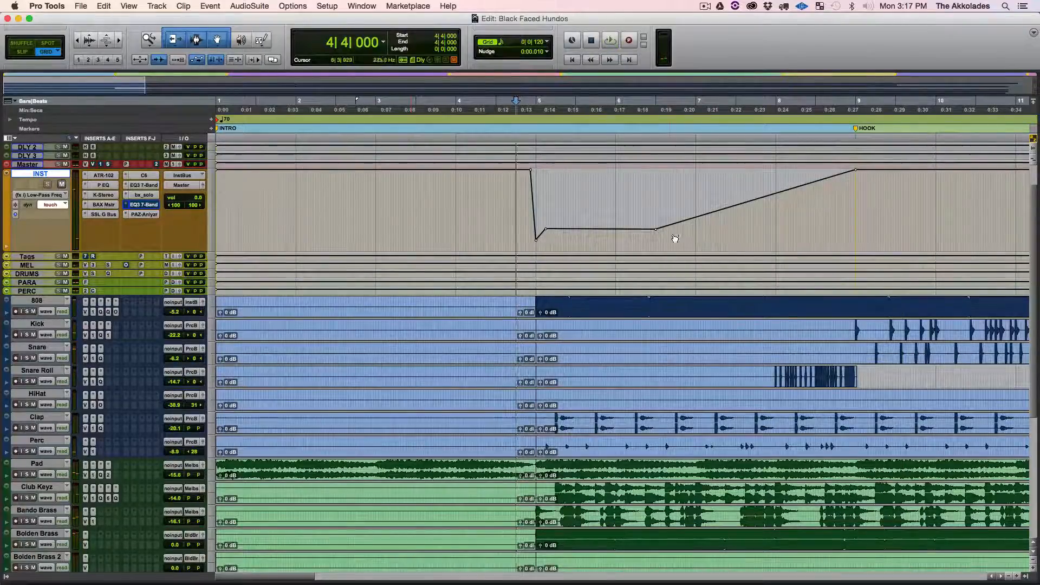
- Raise the INST track's Low-Pass Freq breakpoint at 6|3|000 slightly, to about 630 Hz, so the curve climbs gently toward it
left_click(657, 192)
key("super+bracketright")
key("super+bracketright")
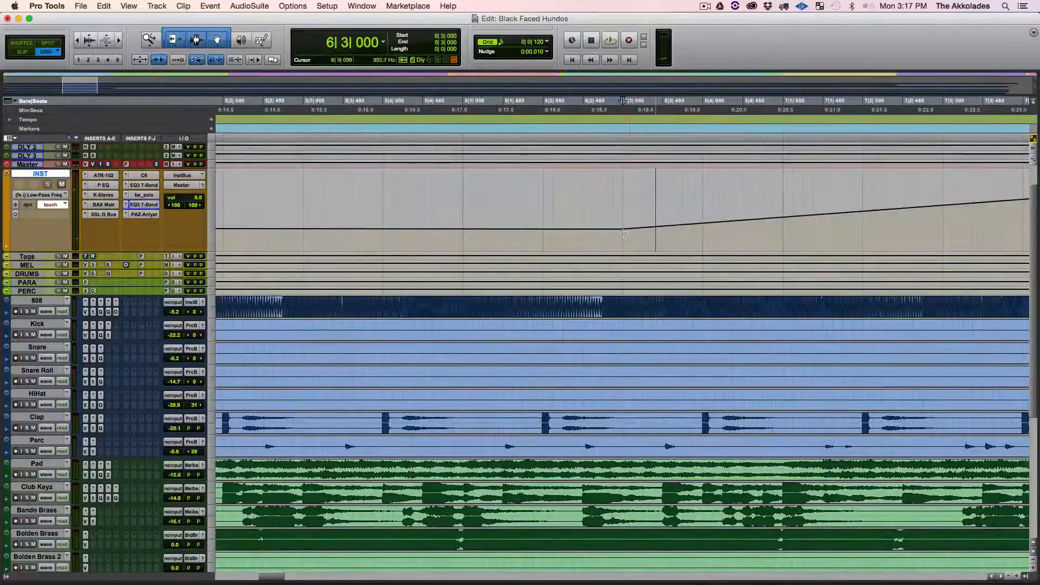
left_click_drag(622, 228, 623, 224)
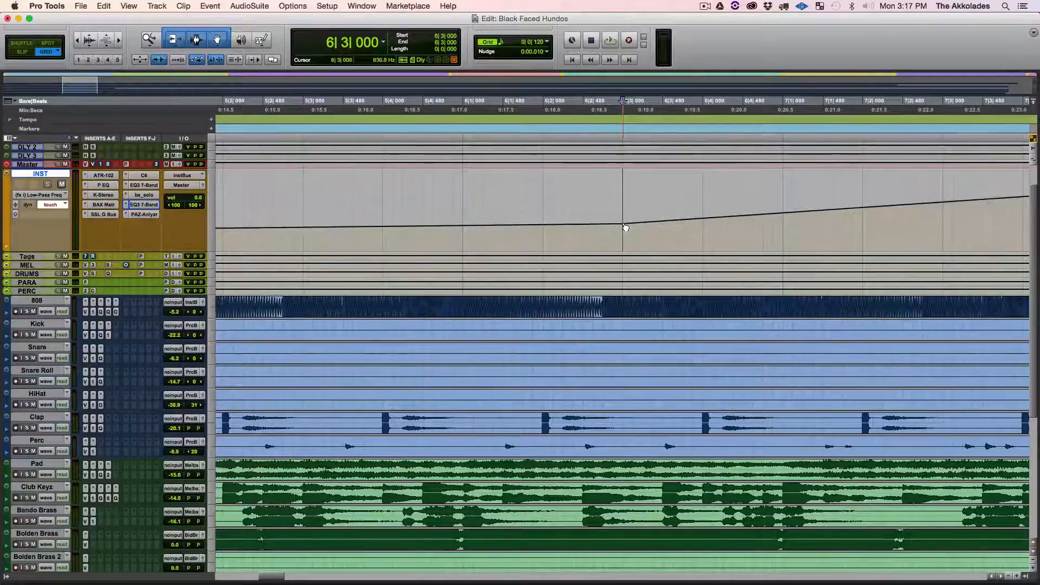
key("super+bracketleft")
key("super+bracketleft")
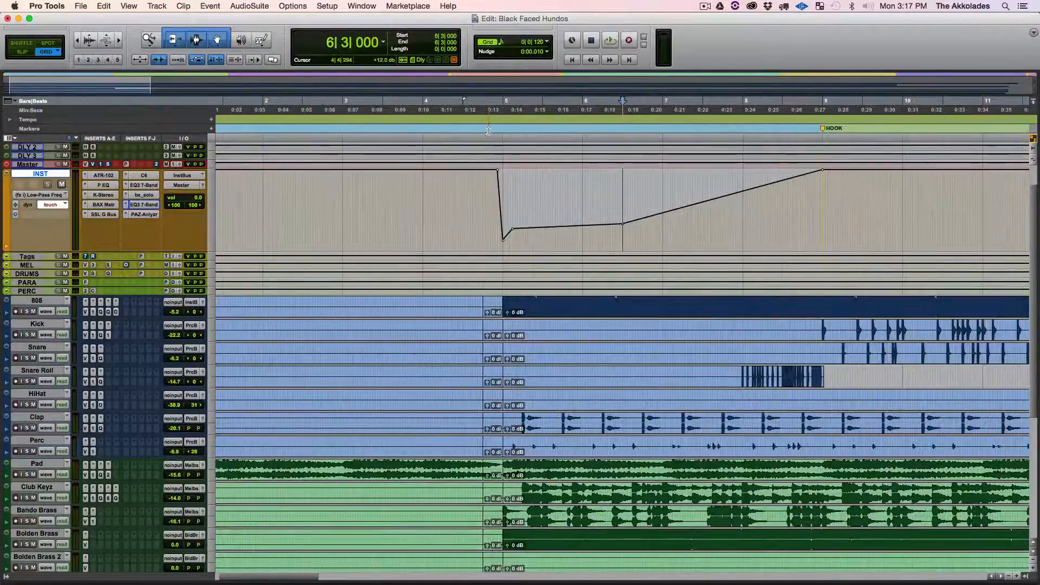
- Listen to the adjusted filter sweep from 4|4|240 into the start of the HOOK section
left_click(488, 139)
key("space")
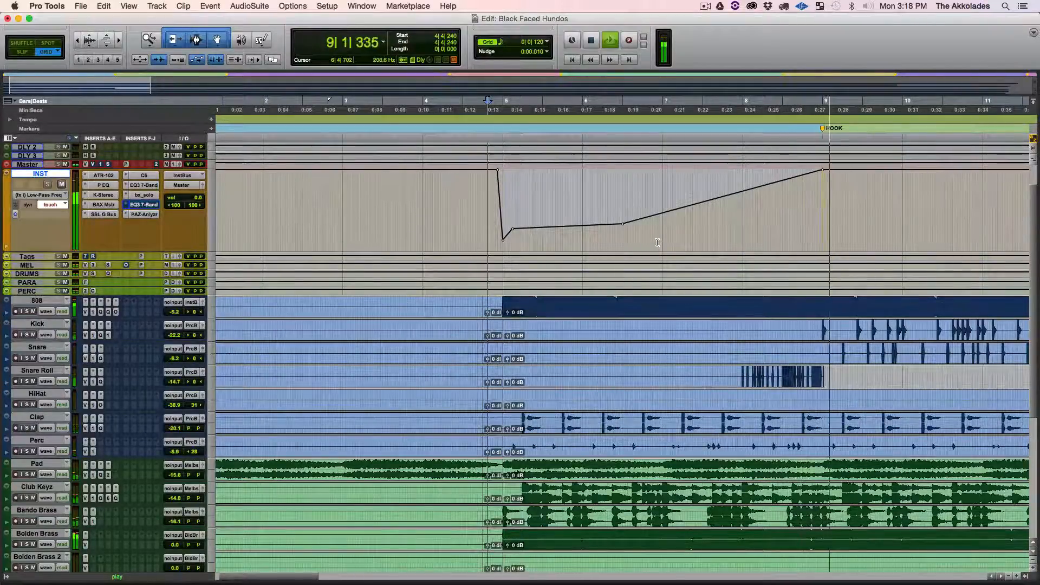
key("space")
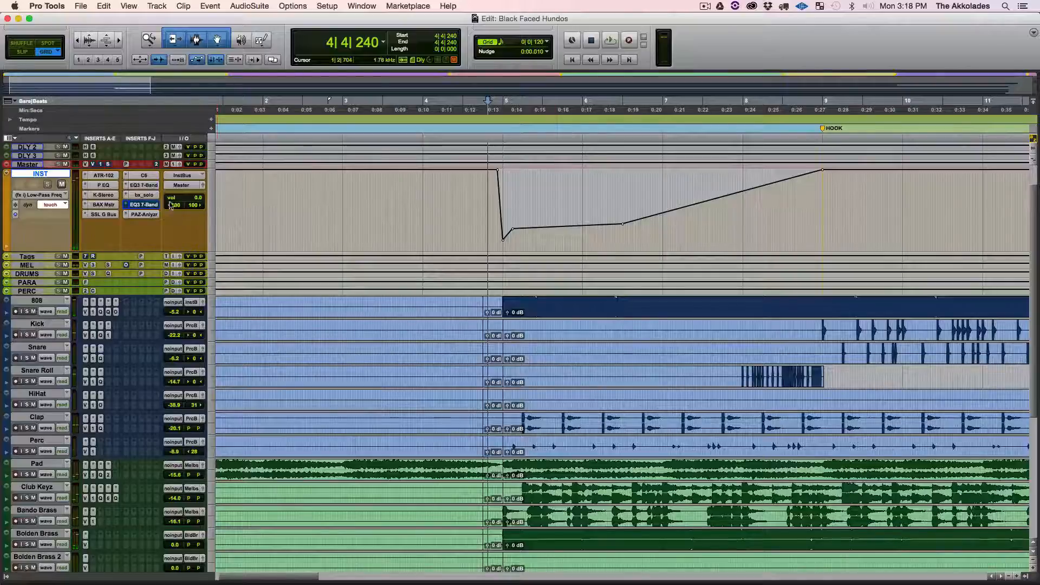
- Set the INST track's automation mode to read and open its automated EQ3 7-Band with the playback position at 4|4|720
left_click(51, 204)
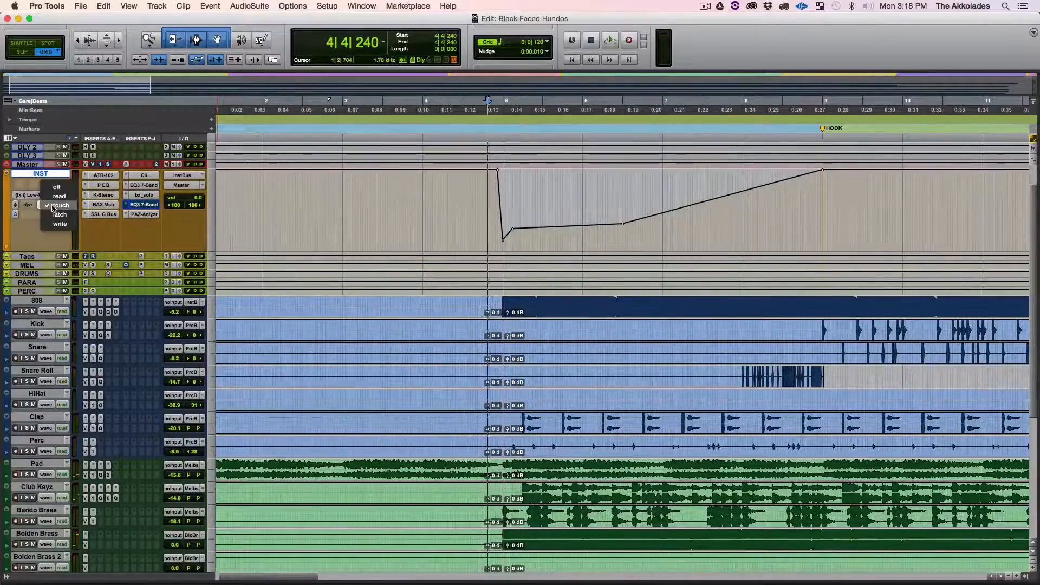
left_click(59, 198)
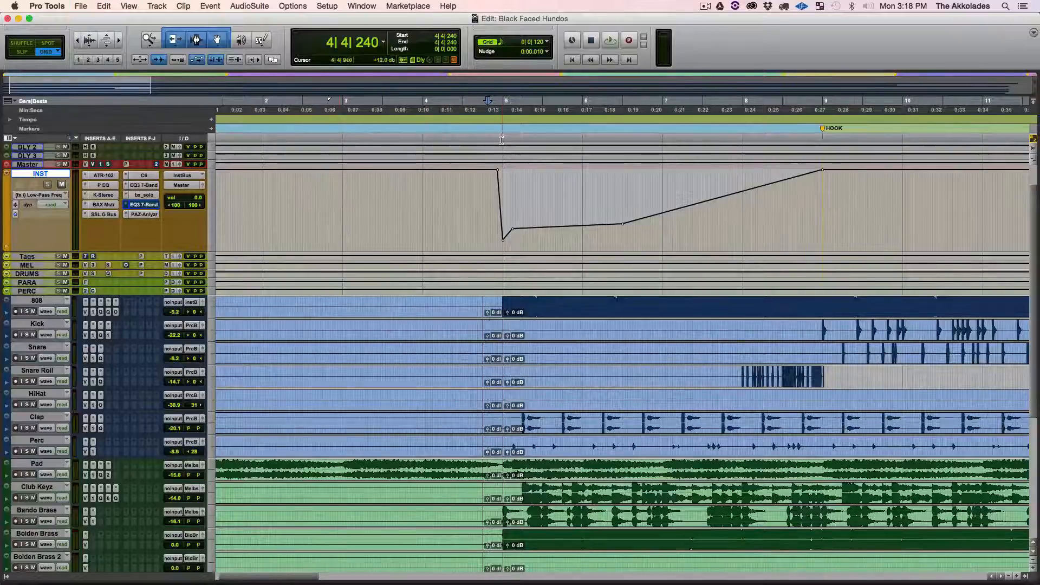
left_click(497, 110)
left_click(150, 206)
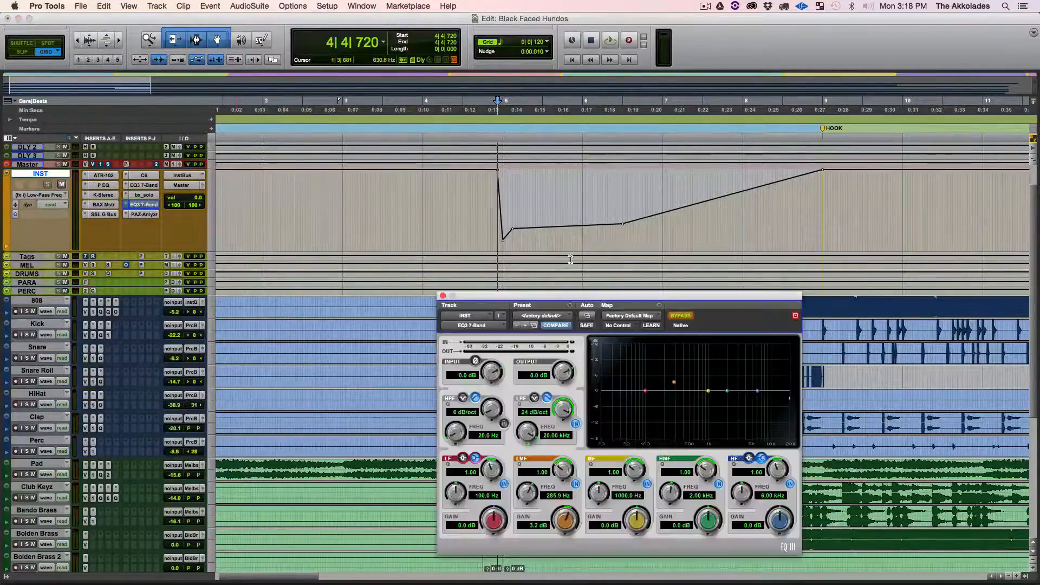